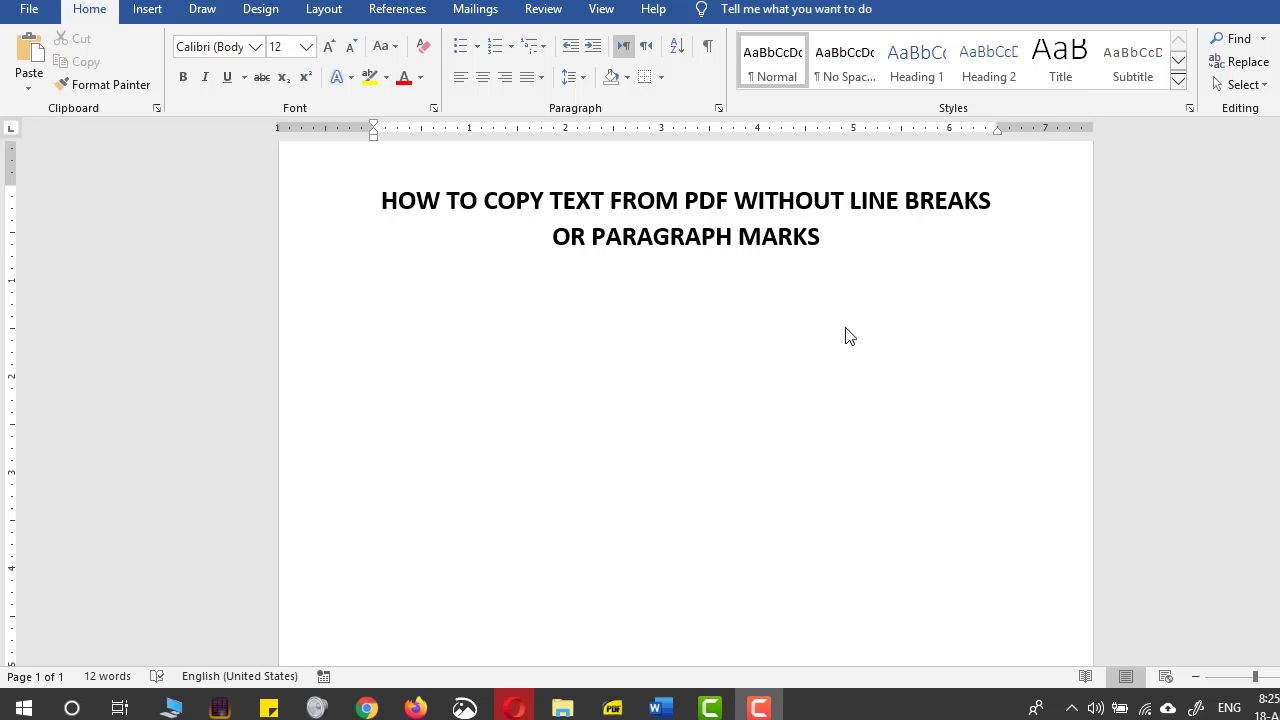
Add empty lines below the centred title
{"action": "left_click_drag", "start_coordinate": [381, 200], "coordinate": [771, 205]}
{"action": "left_click_drag", "start_coordinate": [862, 190], "coordinate": [816, 237]}
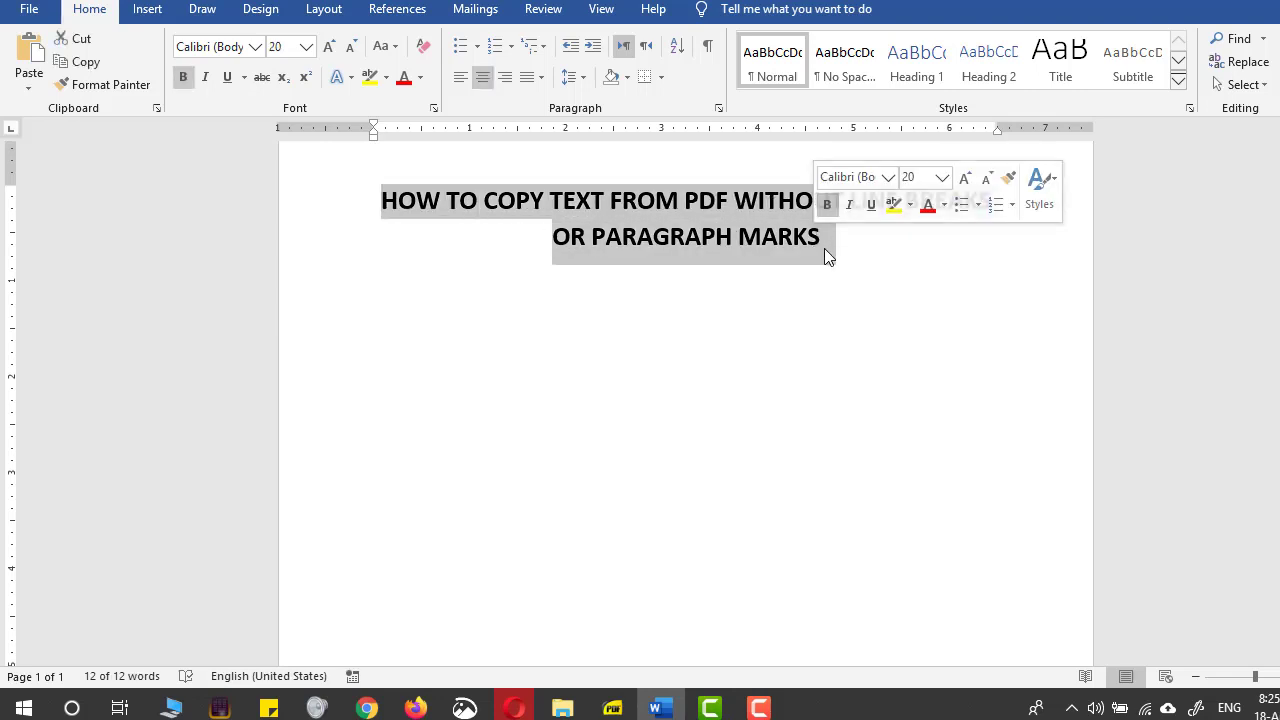
{"action": "left_click", "coordinate": [824, 248]}
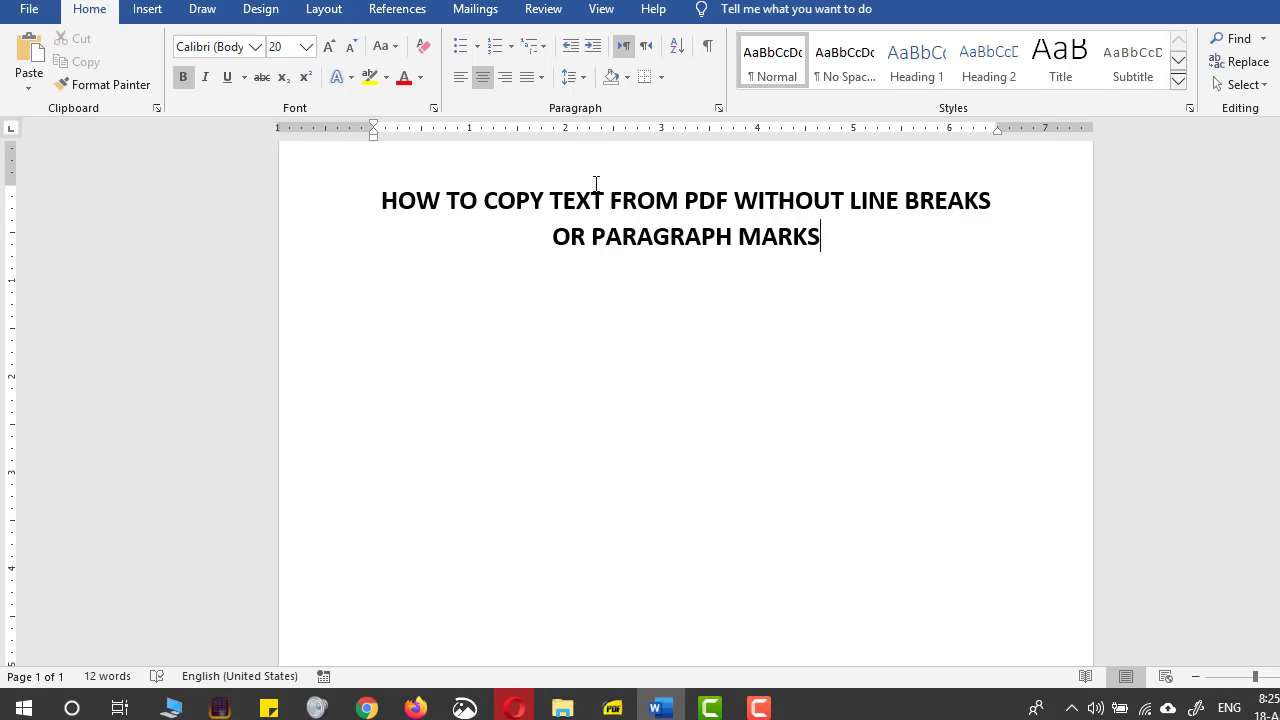
{"action": "key", "text": "Return"}
{"action": "key", "text": "Return"}
Make the empty line below the title left-aligned 12-point text, with formatting marks hidden
{"action": "left_click", "coordinate": [705, 47]}
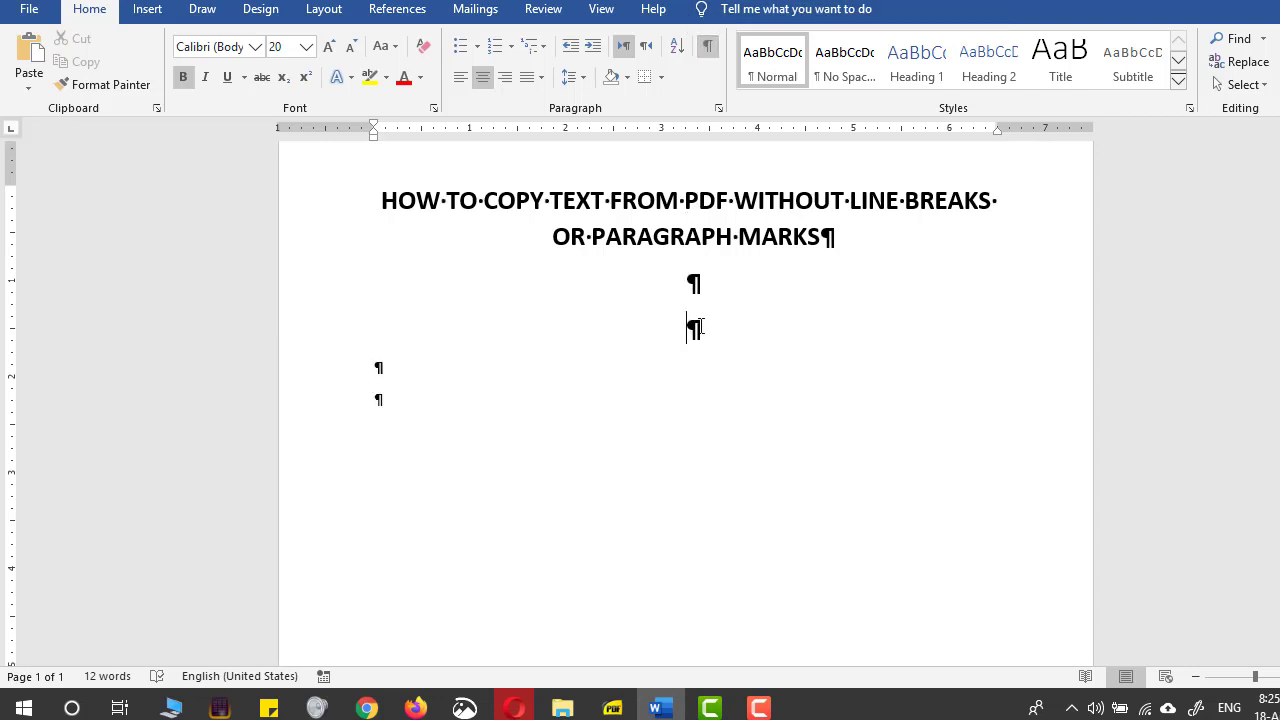
{"action": "double_click", "coordinate": [688, 290]}
{"action": "left_click", "coordinate": [686, 328]}
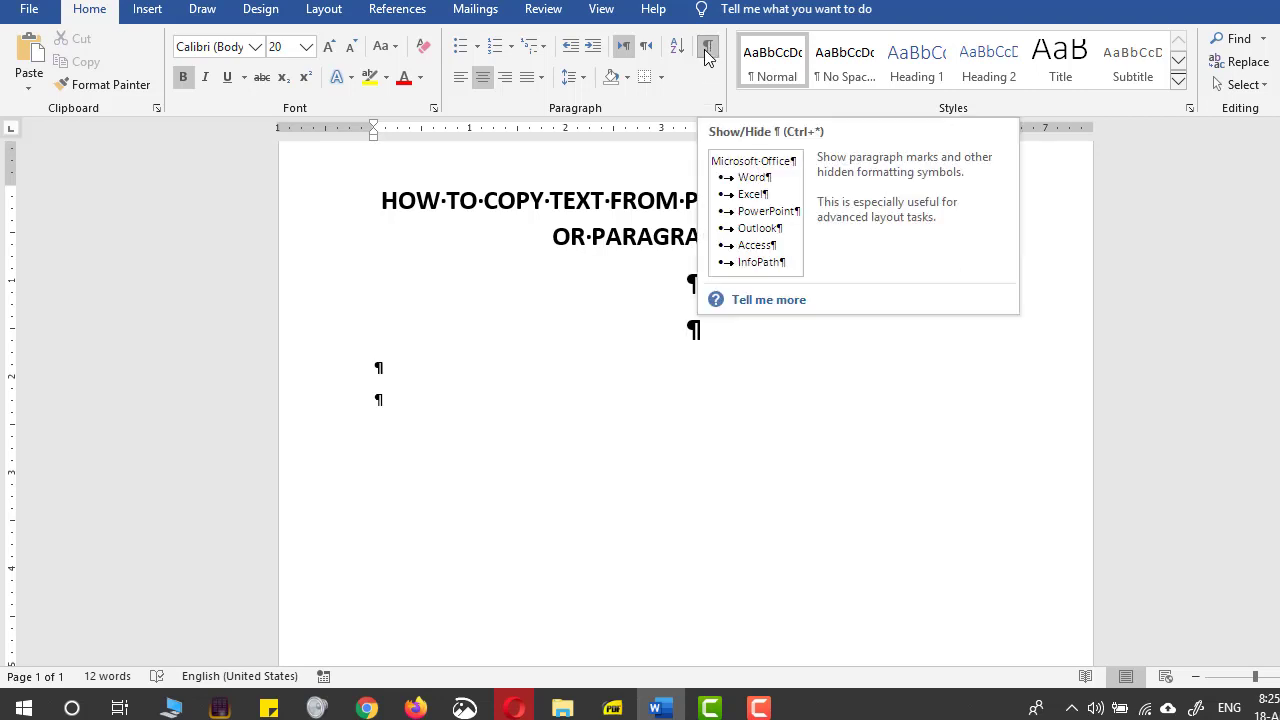
{"action": "left_click", "coordinate": [706, 50]}
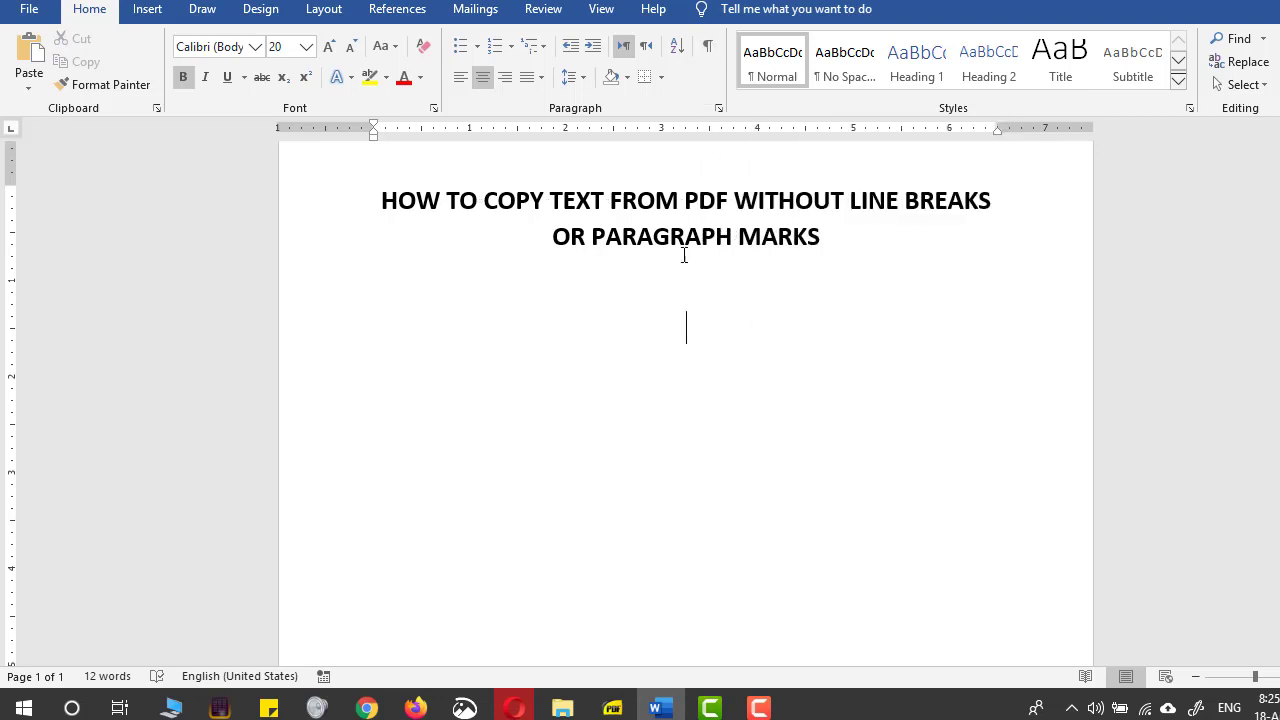
{"action": "left_click", "coordinate": [462, 78]}
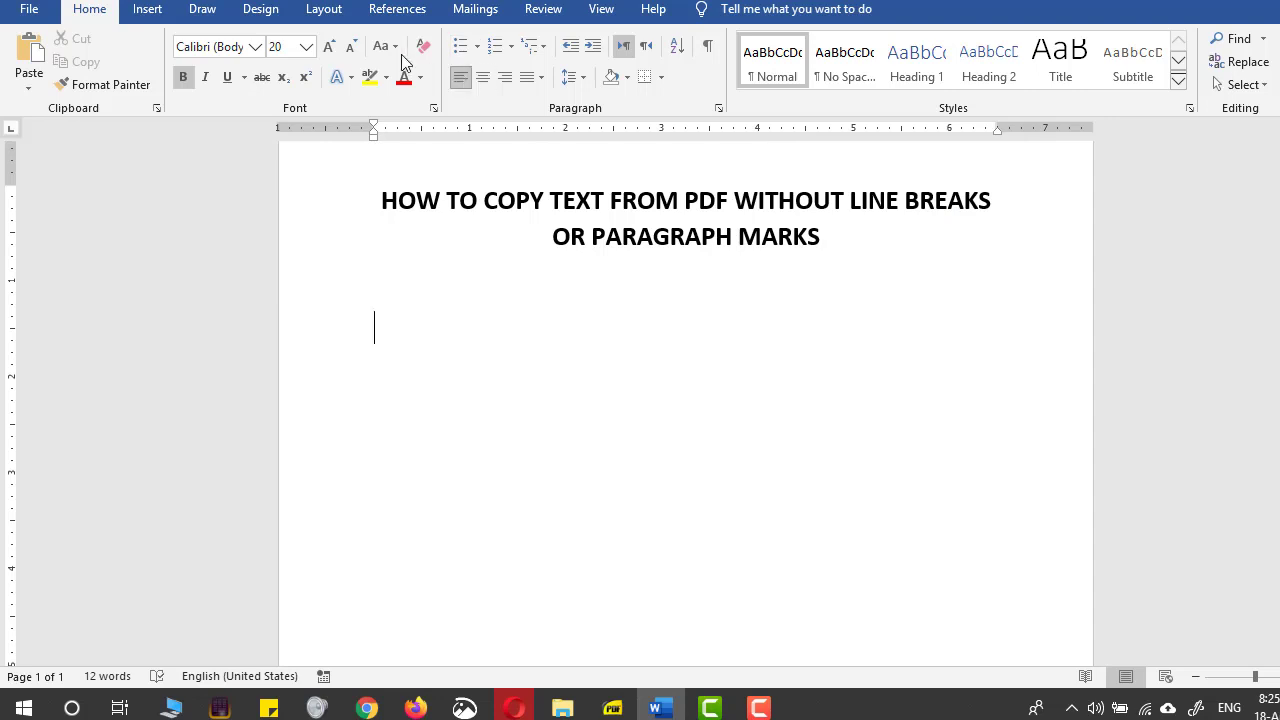
{"action": "left_click", "coordinate": [351, 47]}
{"action": "left_click", "coordinate": [351, 47]}
{"action": "left_click", "coordinate": [351, 47]}
{"action": "left_click", "coordinate": [351, 47]}
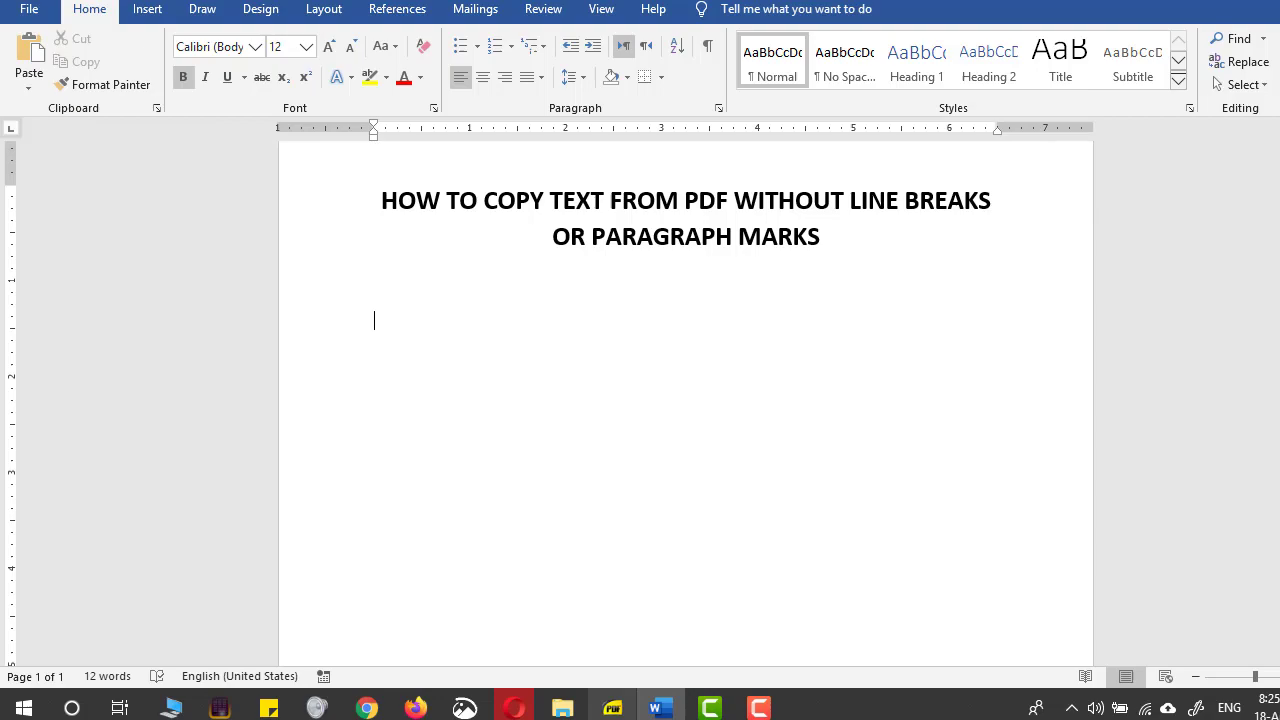
Copy the Research Significance paragraph, from 'Extensive' to 'defects.', out of the PDF
{"action": "left_click", "coordinate": [612, 708]}
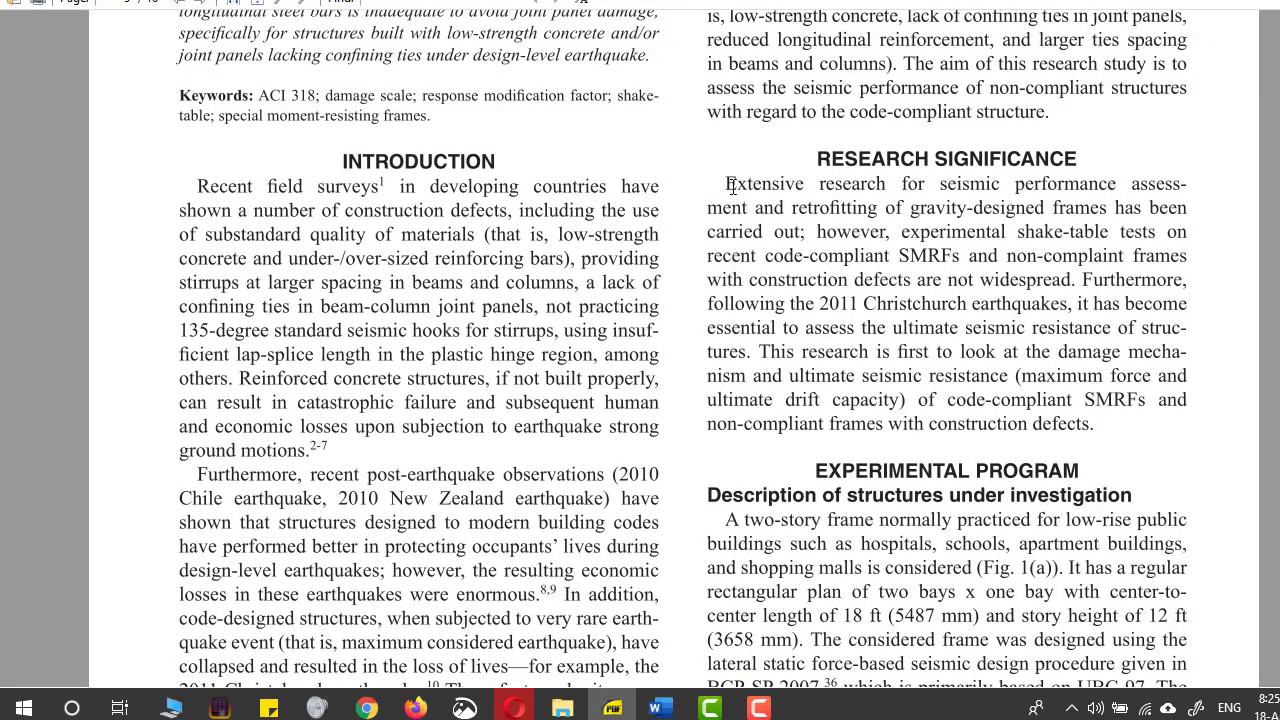
{"action": "left_click_drag", "start_coordinate": [731, 186], "coordinate": [1097, 425]}
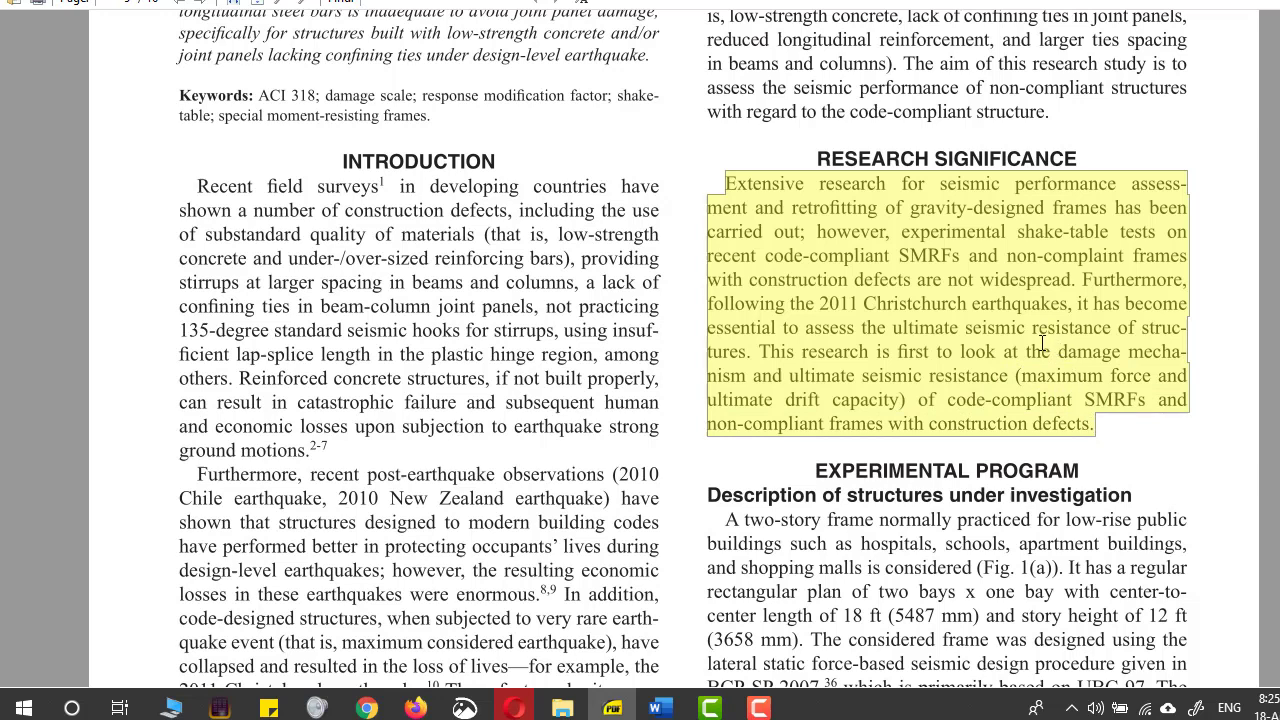
{"action": "left_click", "coordinate": [755, 176]}
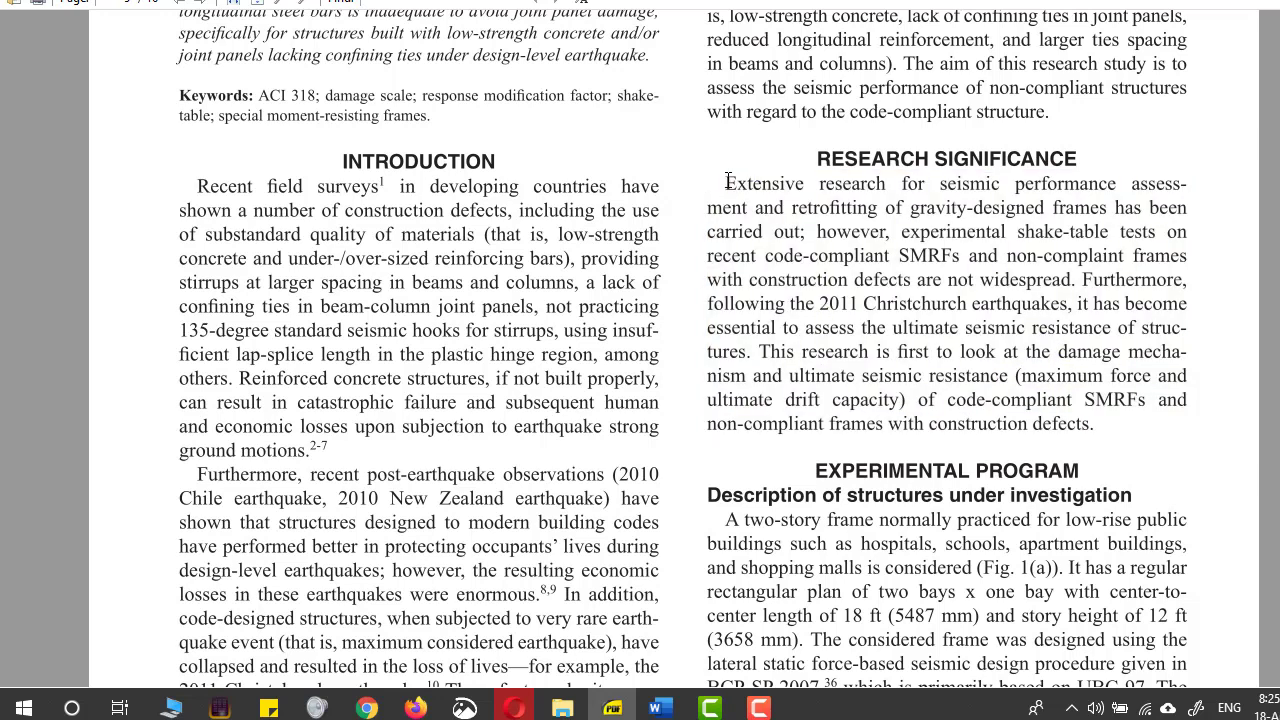
{"action": "left_click_drag", "start_coordinate": [728, 180], "coordinate": [1103, 430]}
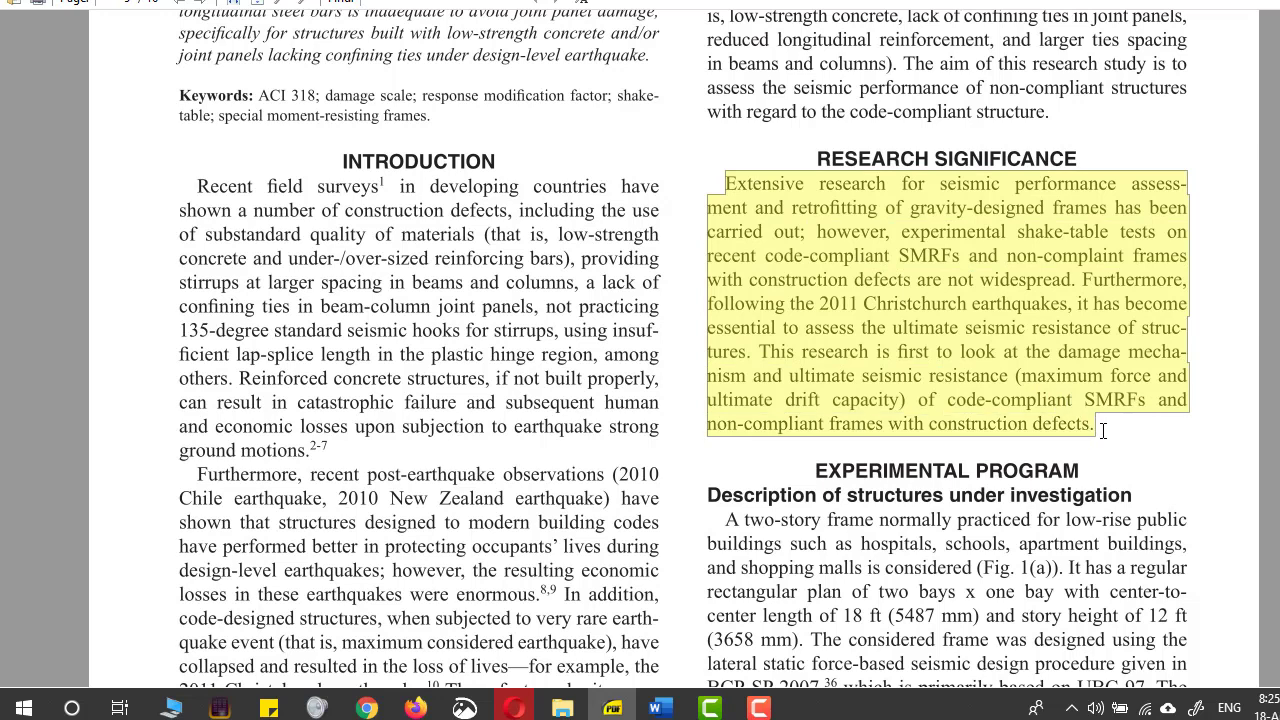
{"action": "right_click", "coordinate": [826, 237]}
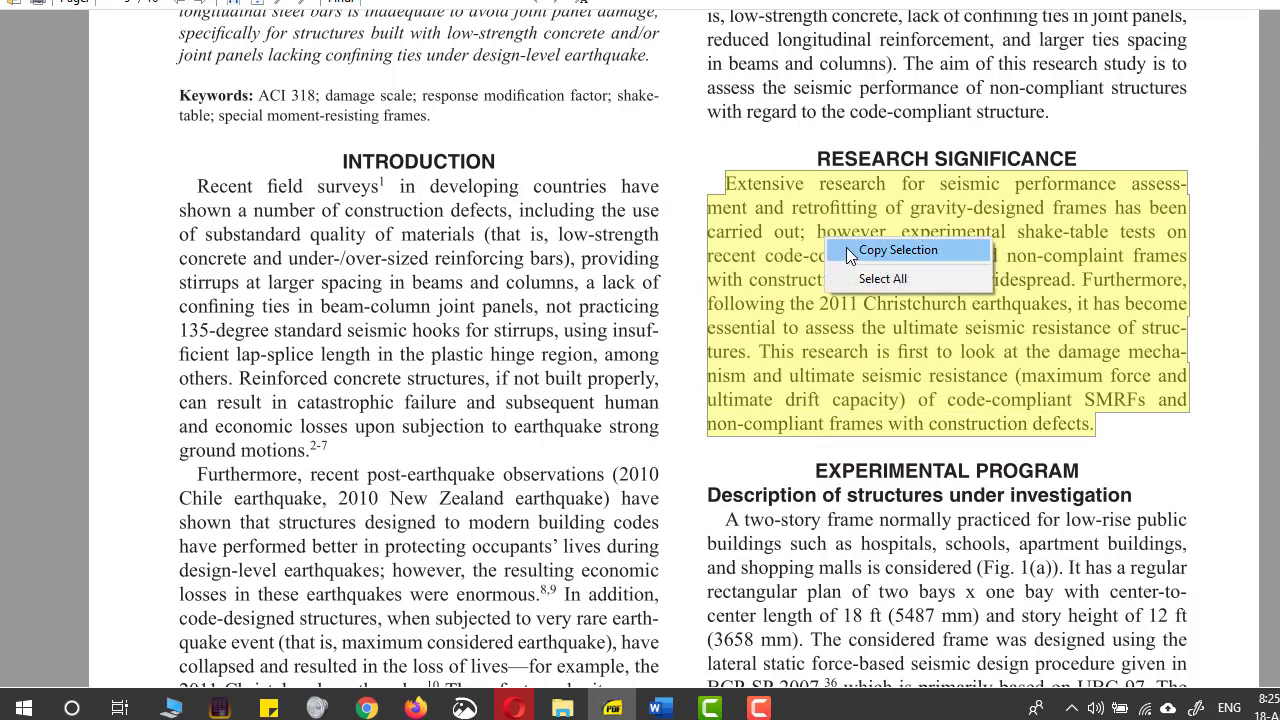
{"action": "left_click", "coordinate": [846, 250]}
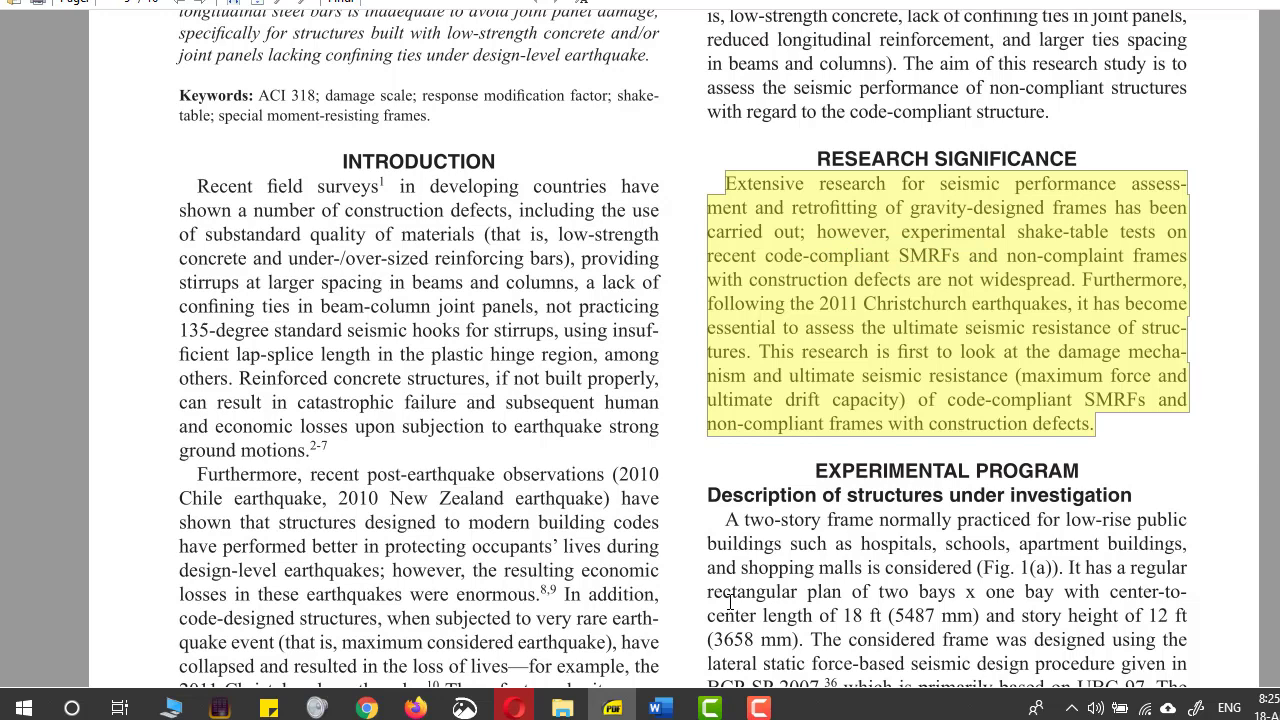
Paste the paragraph on the empty line below the title and remove its bold formatting
{"action": "left_click", "coordinate": [656, 708]}
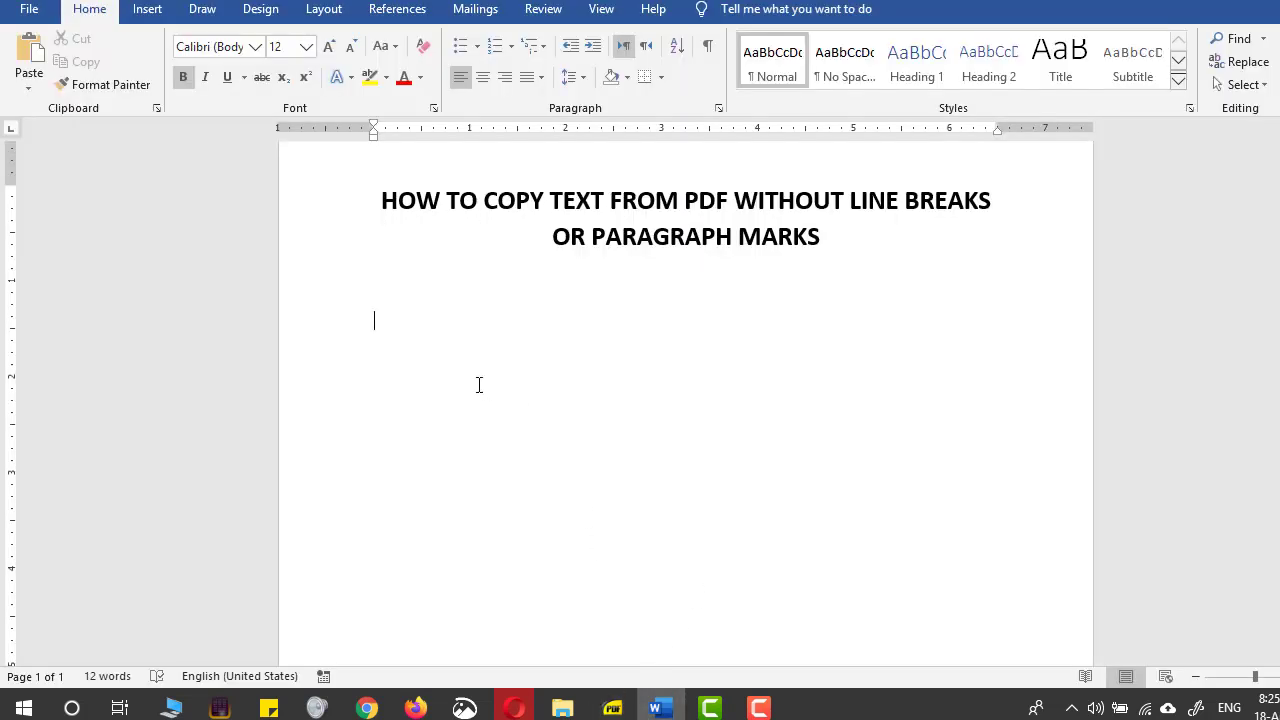
{"action": "left_click", "coordinate": [420, 365]}
{"action": "left_click", "coordinate": [30, 62]}
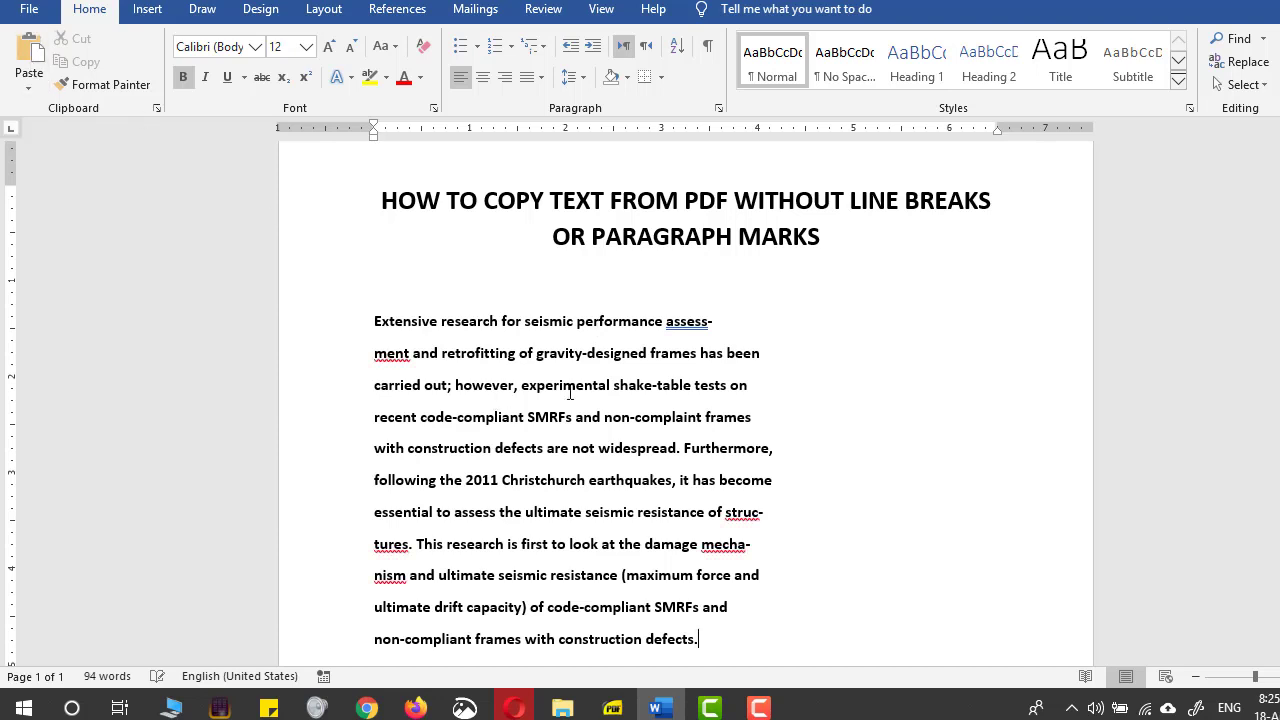
{"action": "left_click_drag", "start_coordinate": [350, 332], "coordinate": [362, 640]}
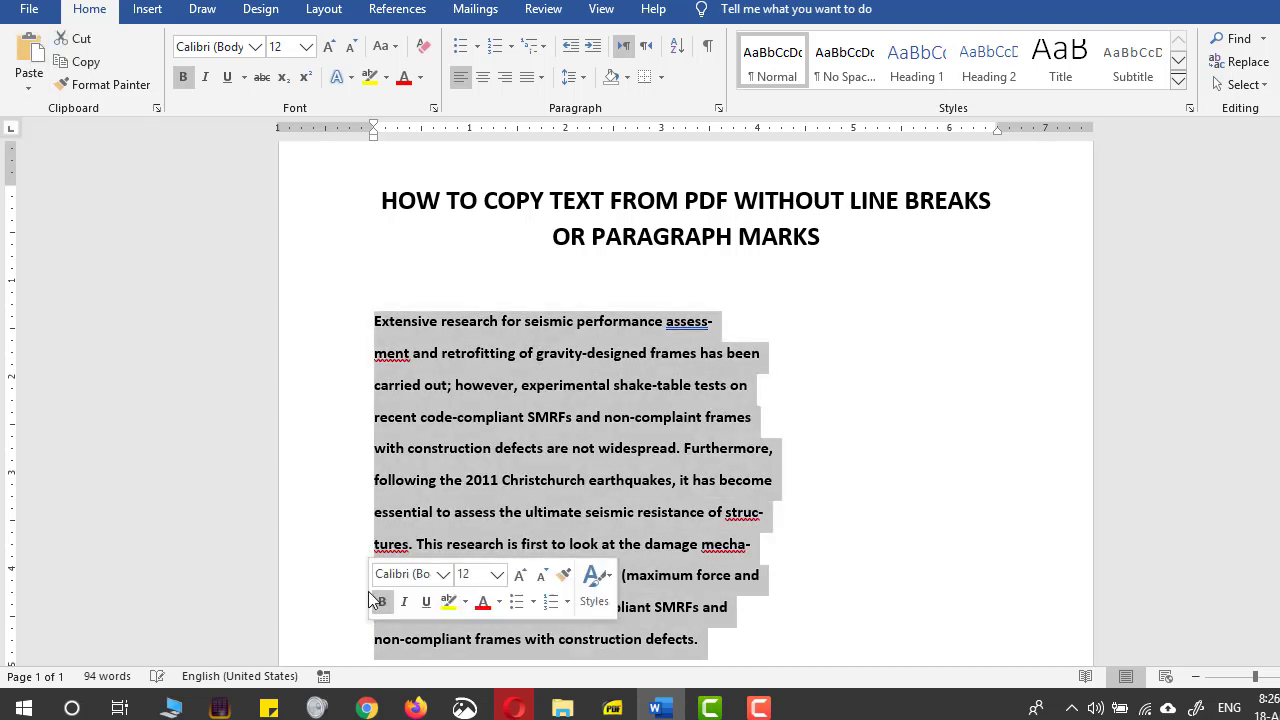
{"action": "left_click", "coordinate": [188, 79]}
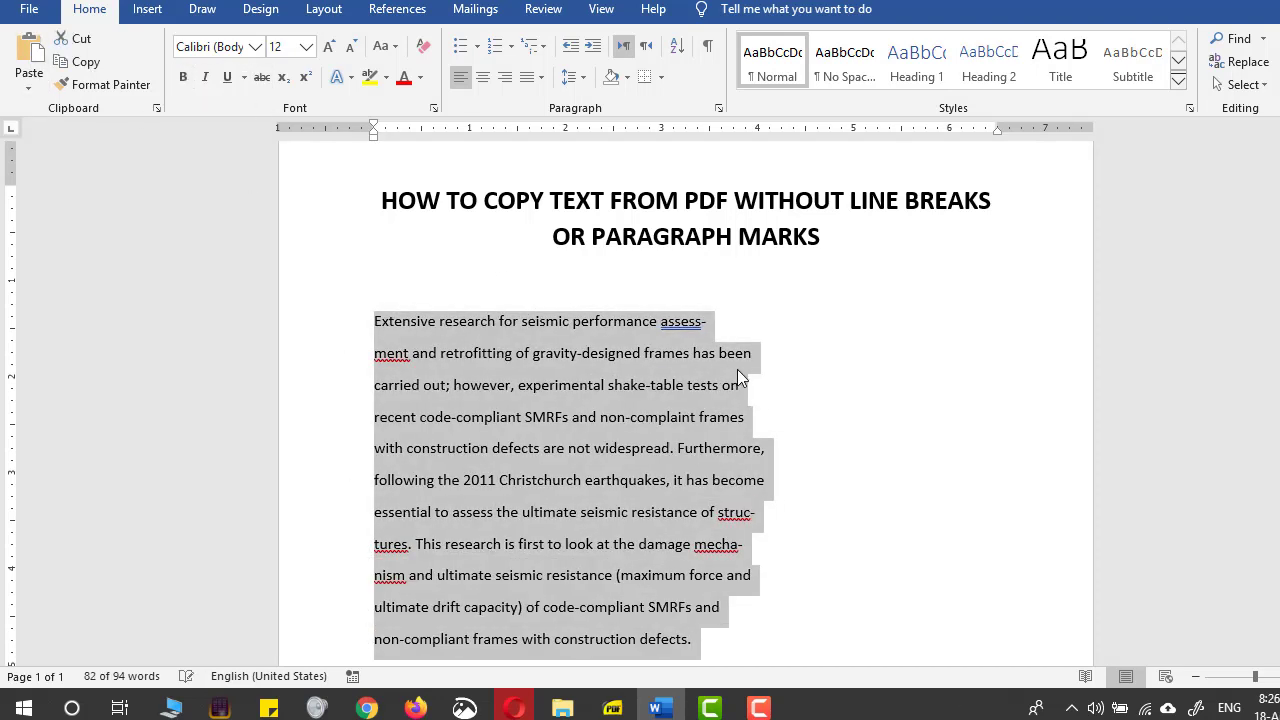
{"action": "left_click", "coordinate": [446, 328]}
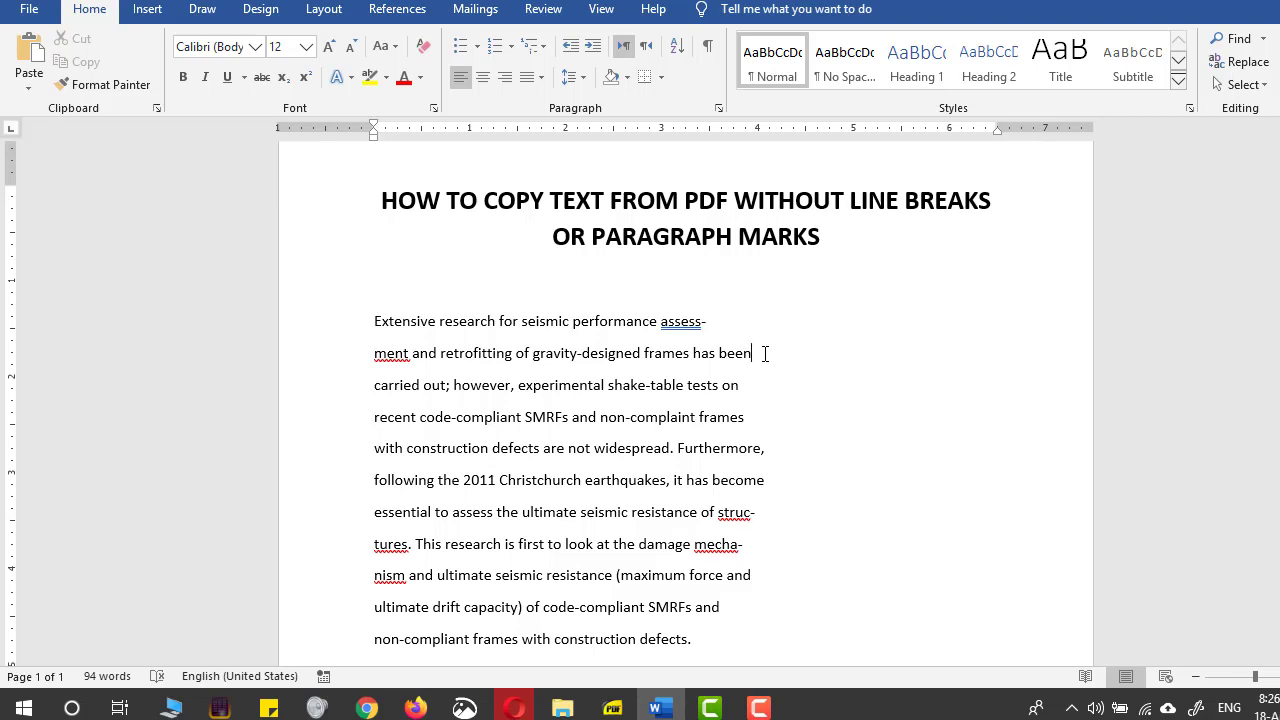
{"action": "key", "text": "Delete"}
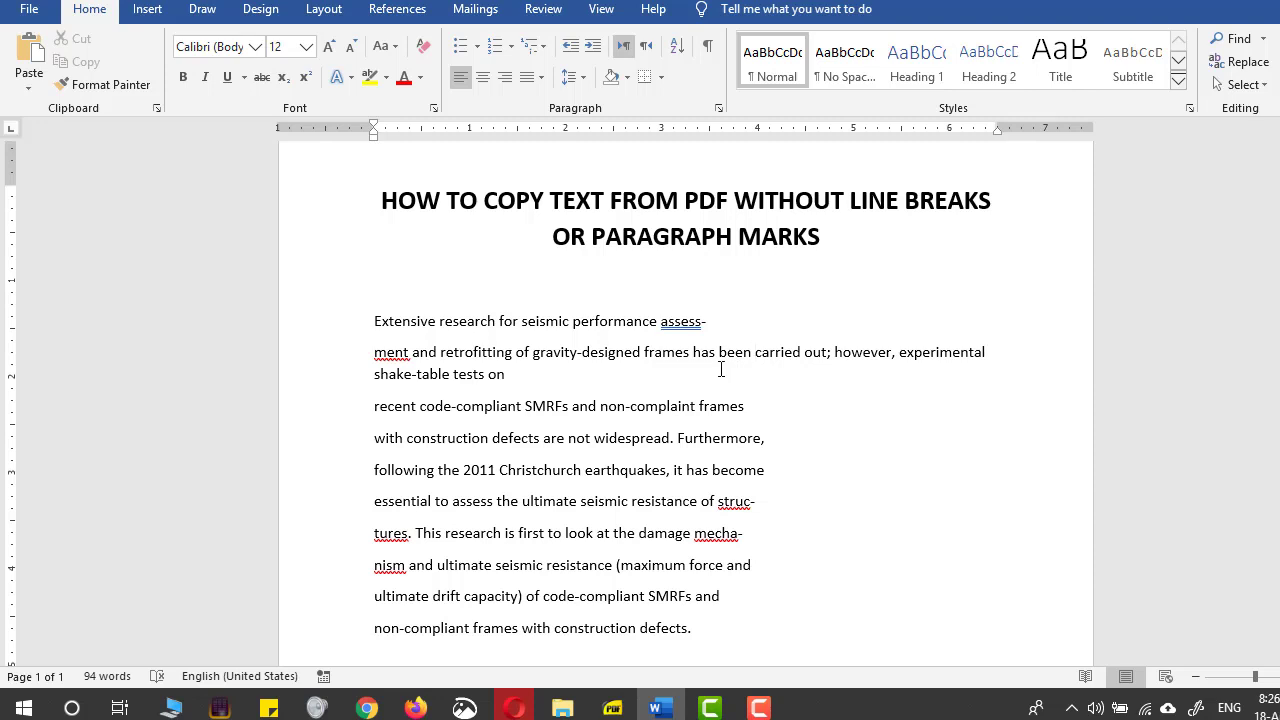
{"action": "key", "text": "Delete"}
{"action": "key", "text": "ctrl+z"}
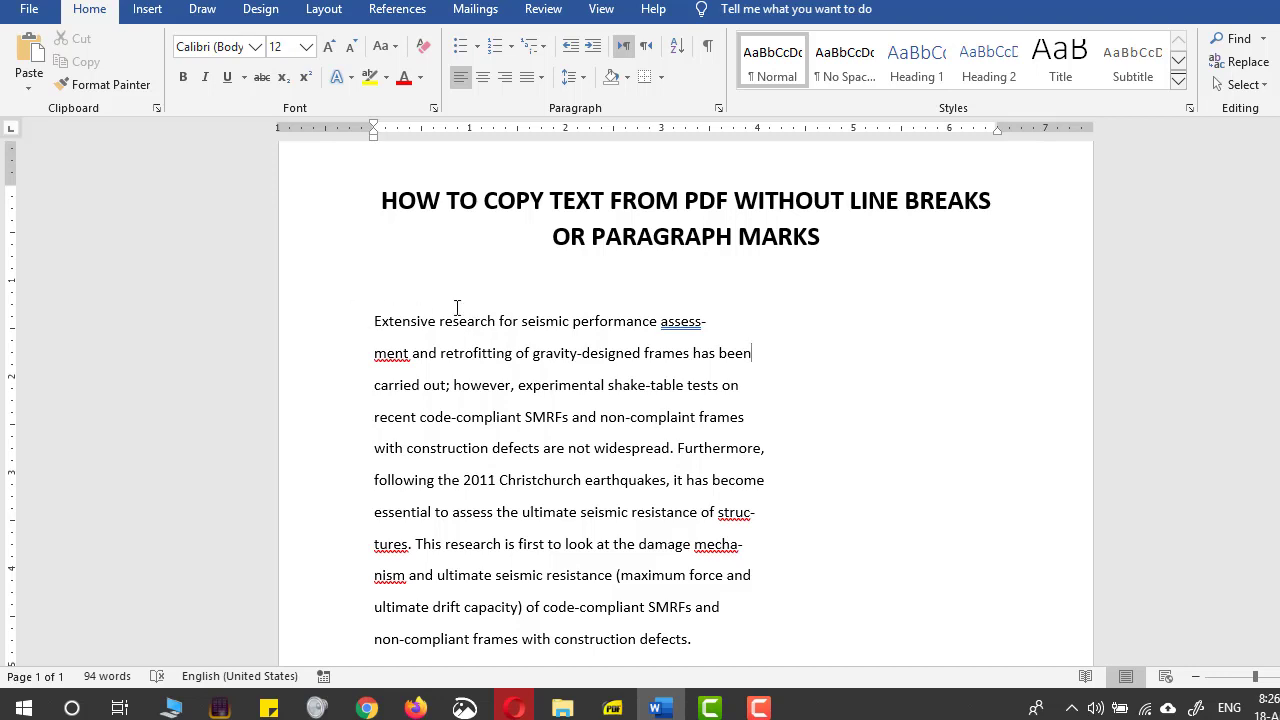
Replace all 11 paragraph marks (^p) in the selected paragraph with nothing, skipping the rest of the document
{"action": "left_click_drag", "start_coordinate": [350, 332], "coordinate": [356, 648]}
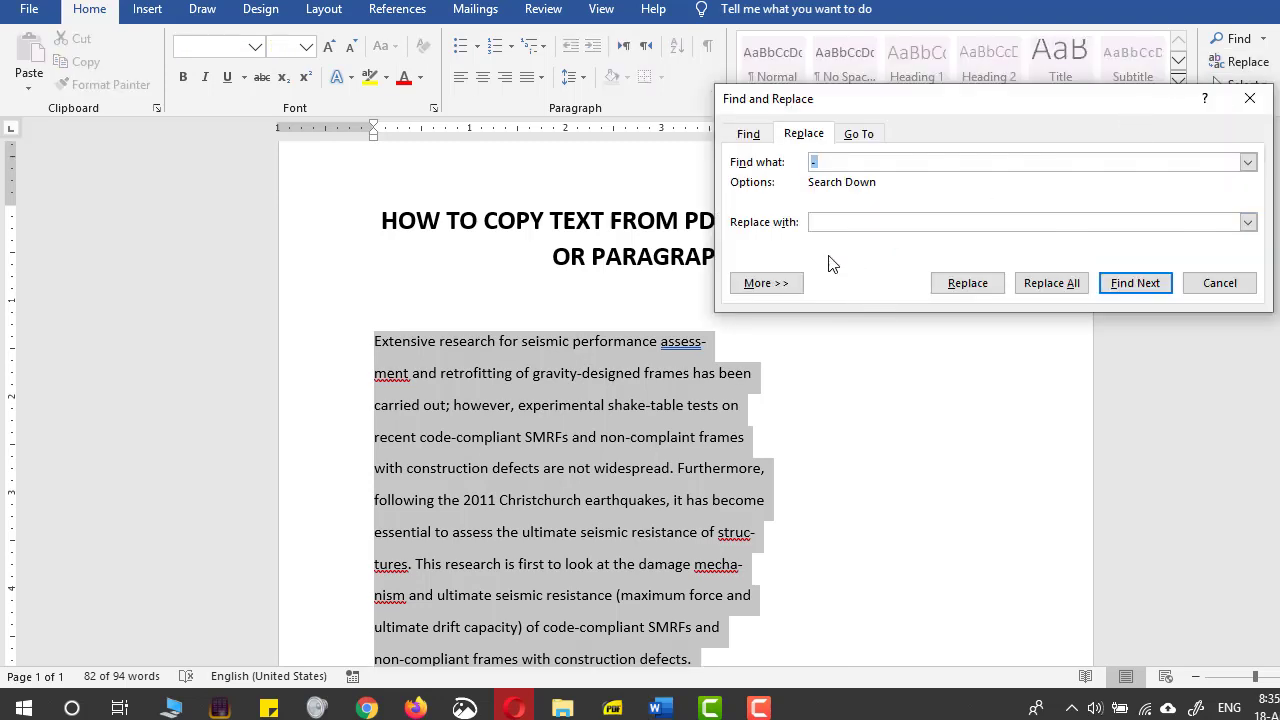
{"action": "left_click", "coordinate": [767, 283]}
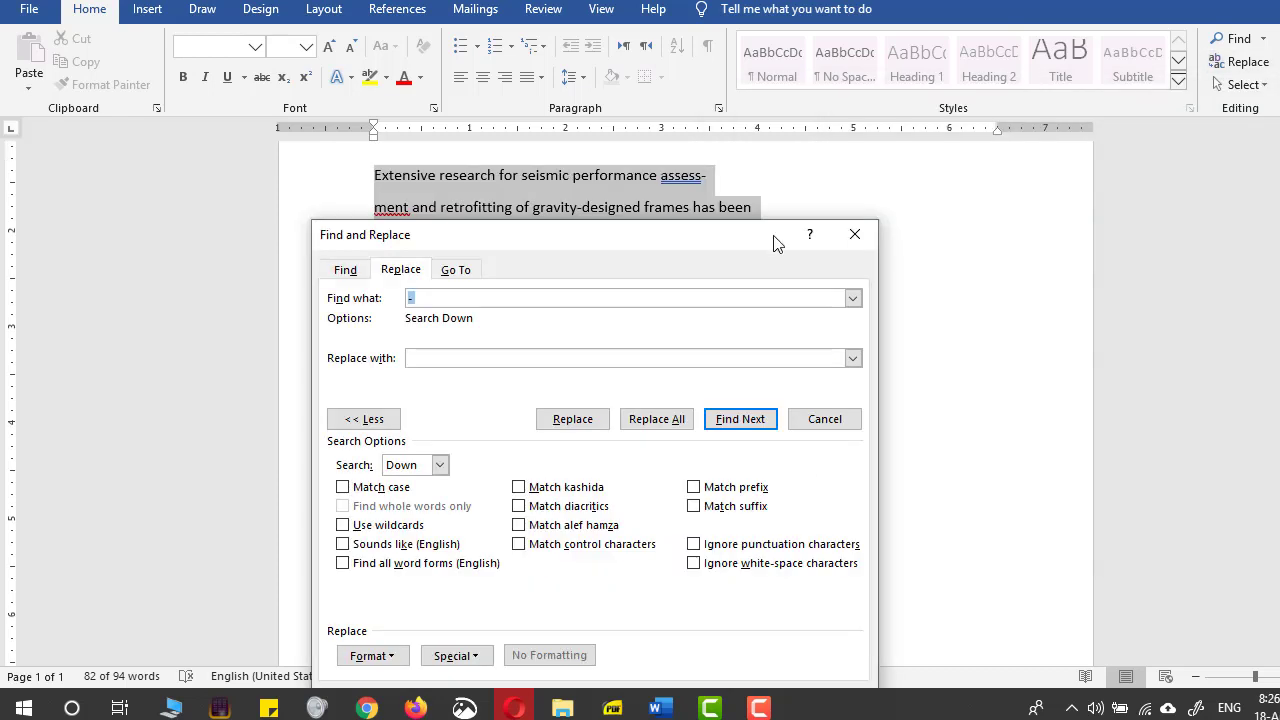
{"action": "left_click_drag", "start_coordinate": [583, 243], "coordinate": [980, 104]}
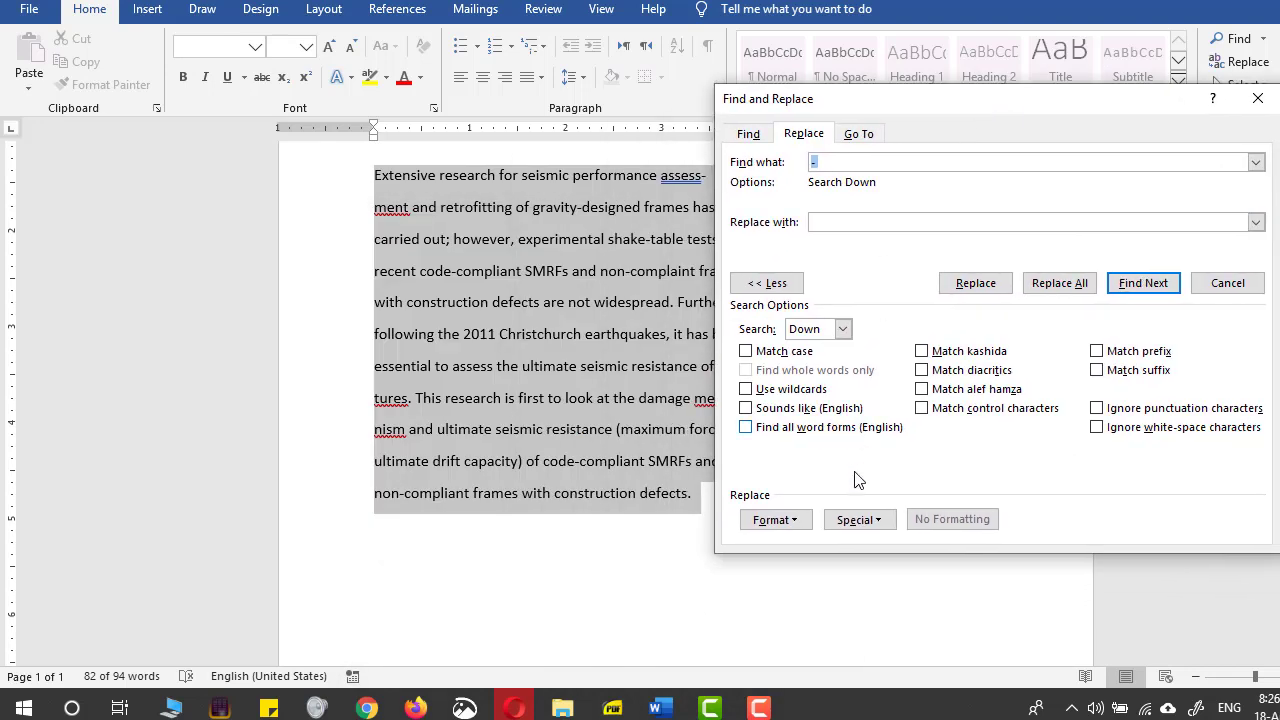
{"action": "left_click", "coordinate": [866, 521]}
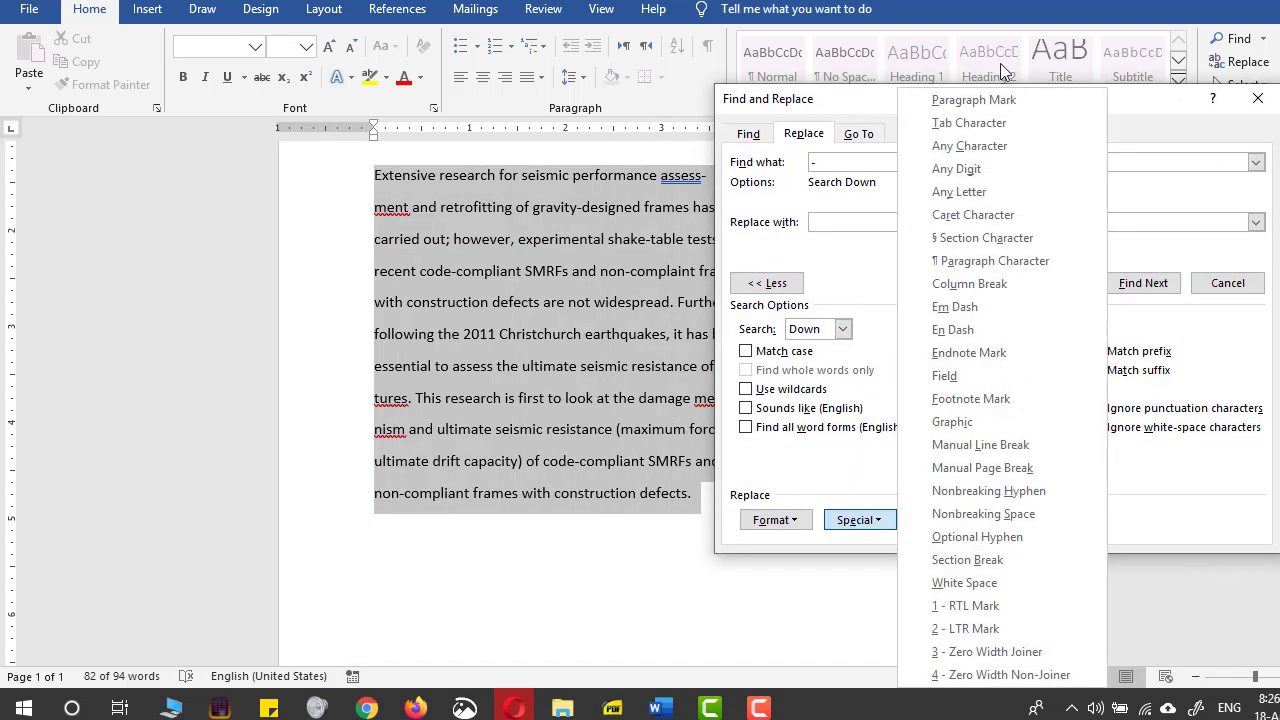
{"action": "left_click", "coordinate": [977, 103]}
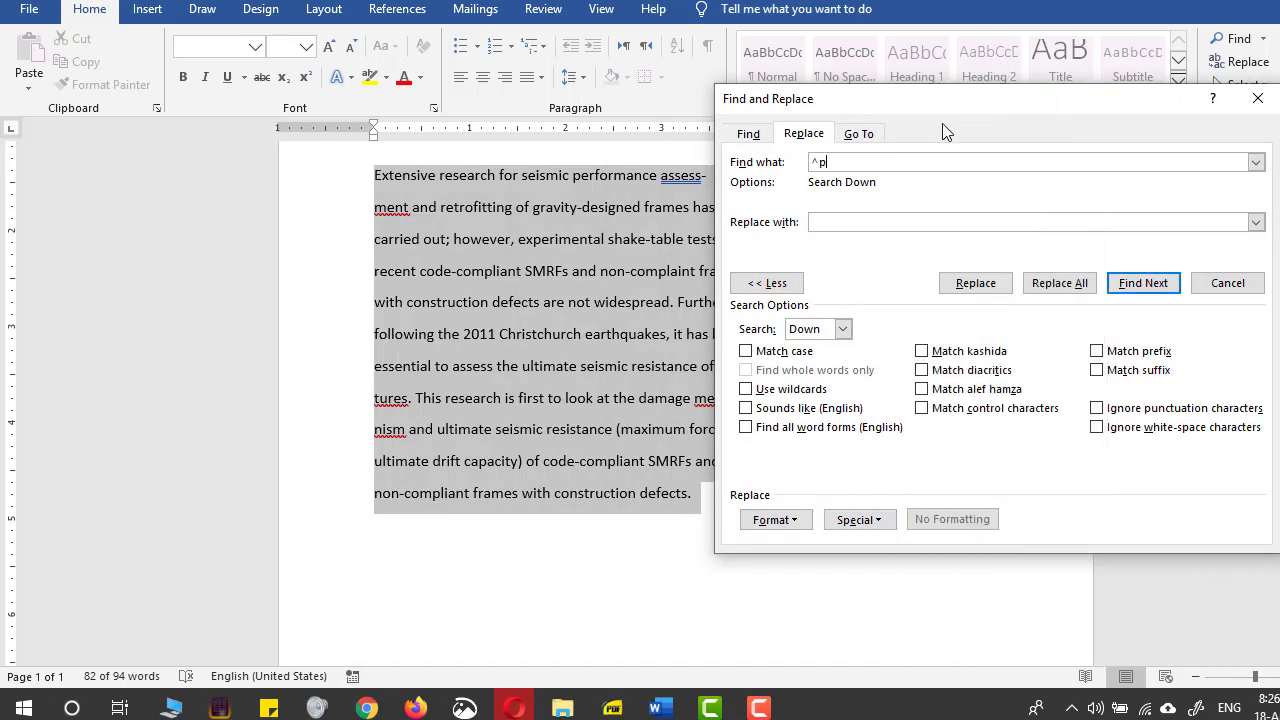
{"action": "double_click", "coordinate": [833, 164]}
{"action": "left_click", "coordinate": [840, 164]}
{"action": "left_click", "coordinate": [835, 222]}
{"action": "left_click", "coordinate": [1060, 285]}
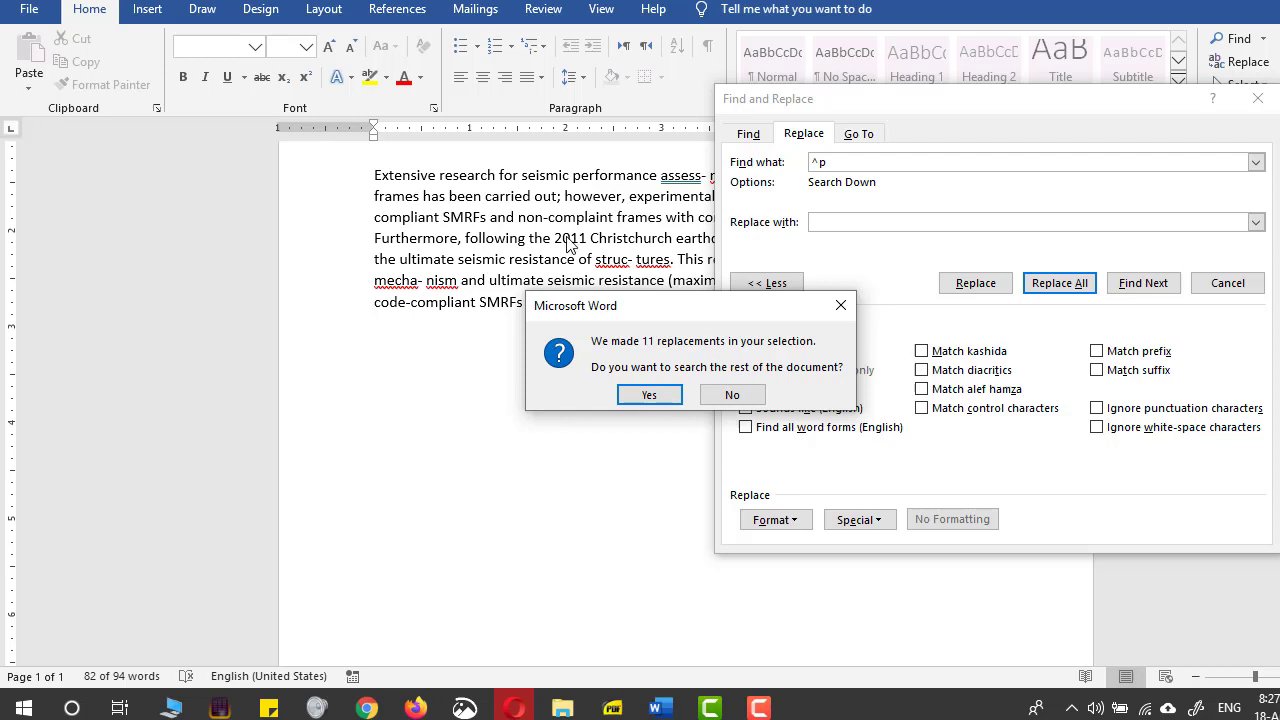
{"action": "left_click", "coordinate": [727, 395]}
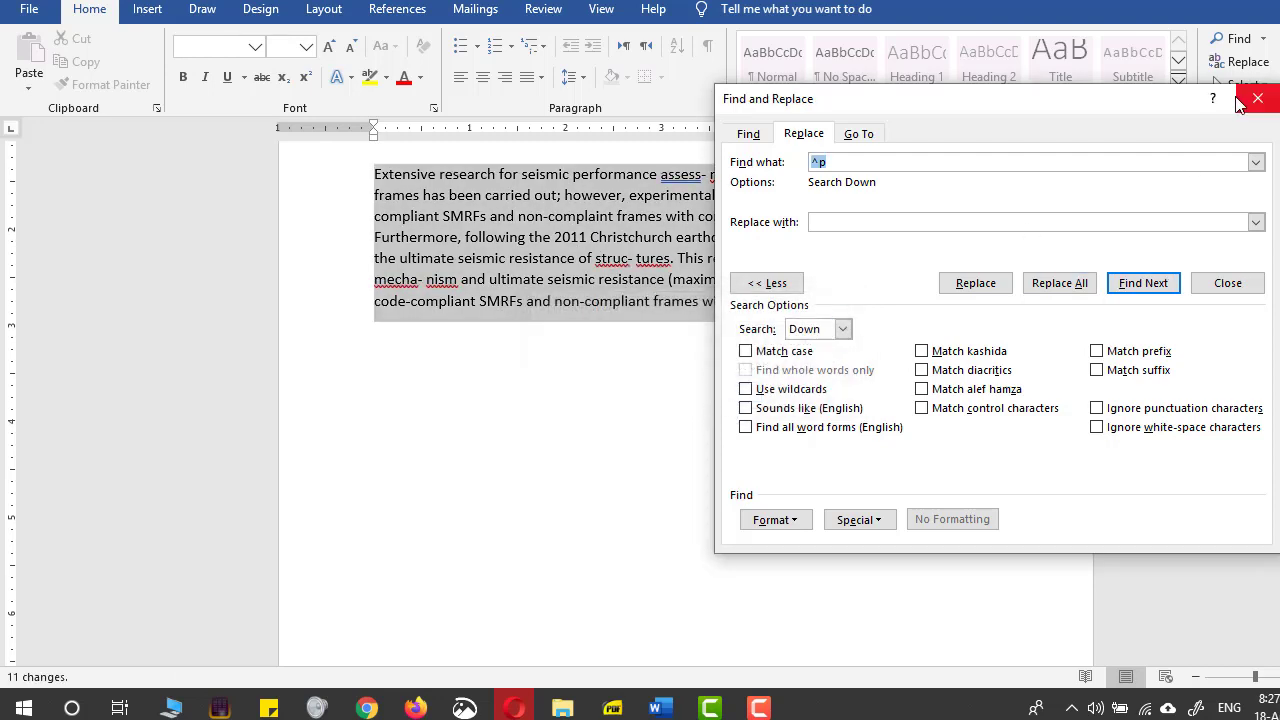
{"action": "left_click", "coordinate": [1250, 98]}
Justify the pasted paragraph to both margins and check the broken word 'mecha- nism'
{"action": "scroll", "coordinate": [834, 369], "scroll_direction": "up", "scroll_amount": 3}
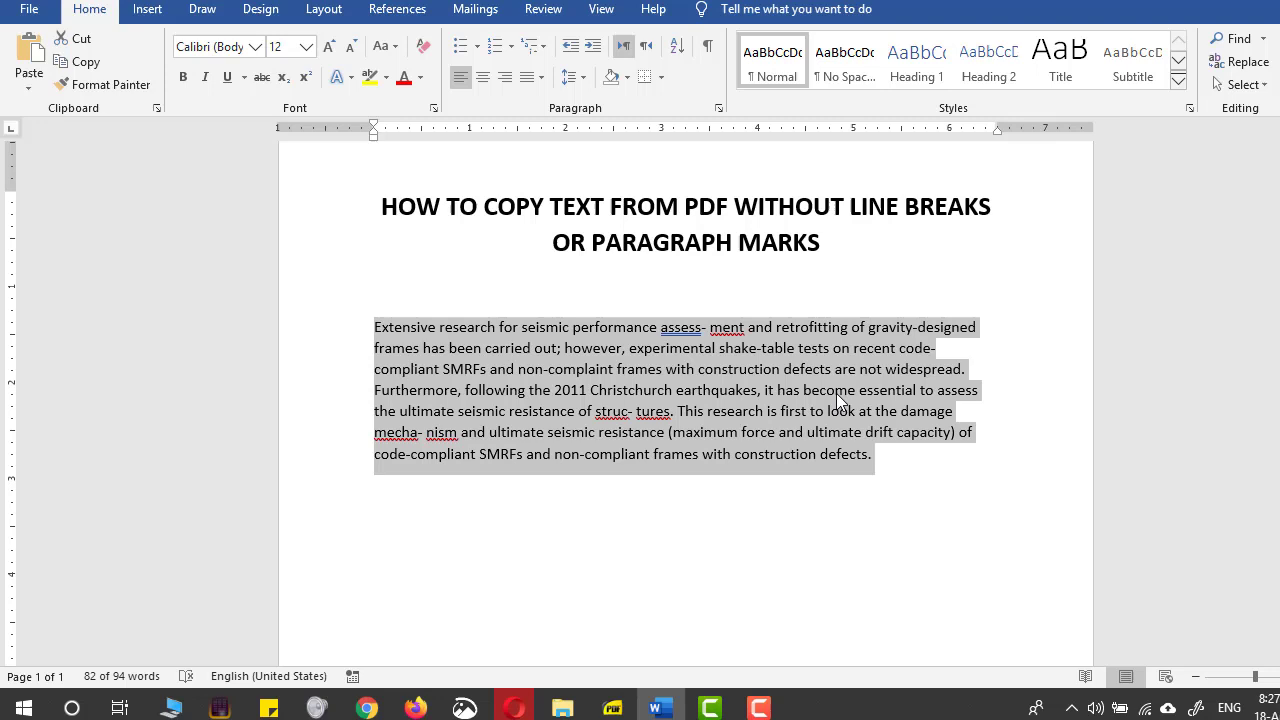
{"action": "left_click", "coordinate": [541, 77]}
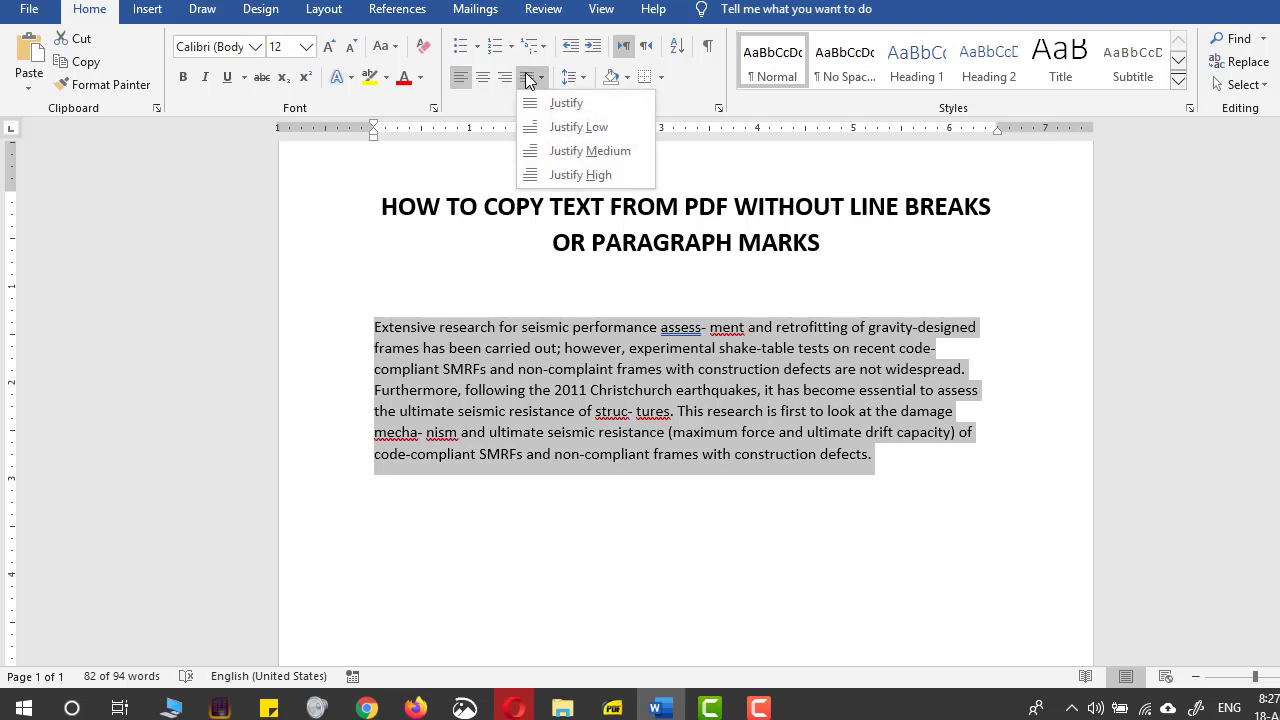
{"action": "left_click", "coordinate": [542, 106]}
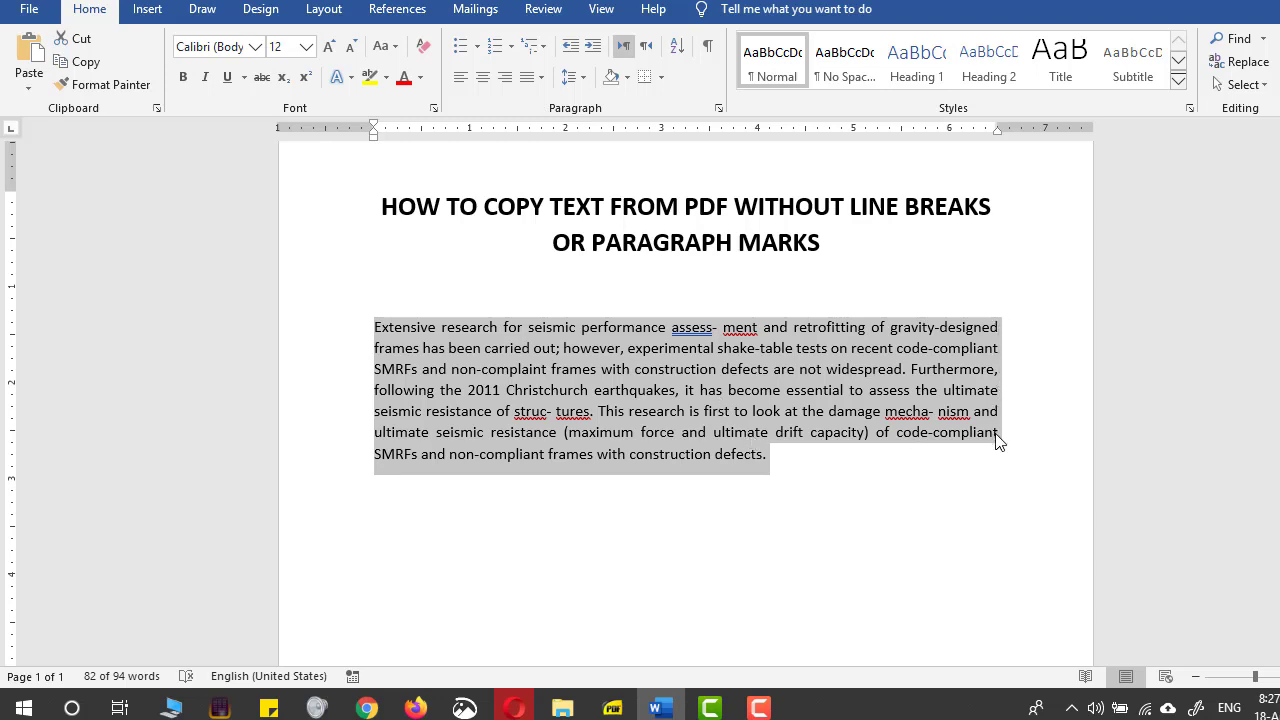
{"action": "left_click", "coordinate": [788, 463]}
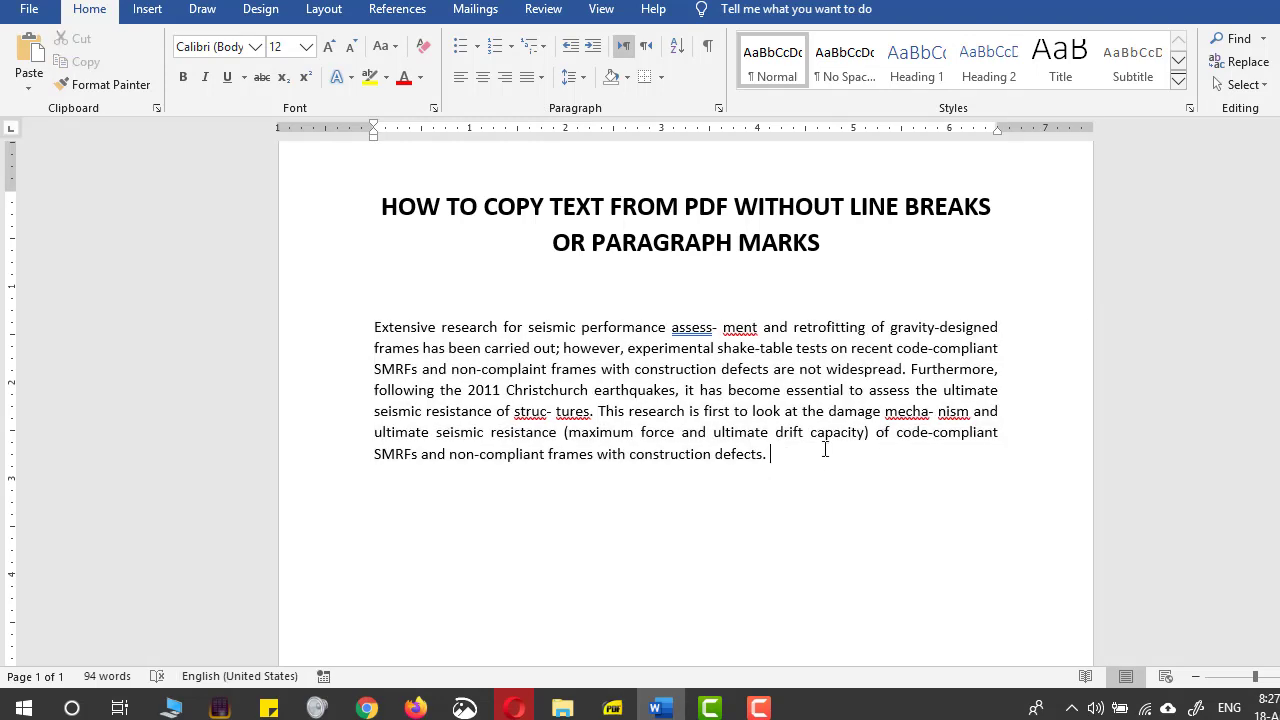
{"action": "double_click", "coordinate": [932, 411]}
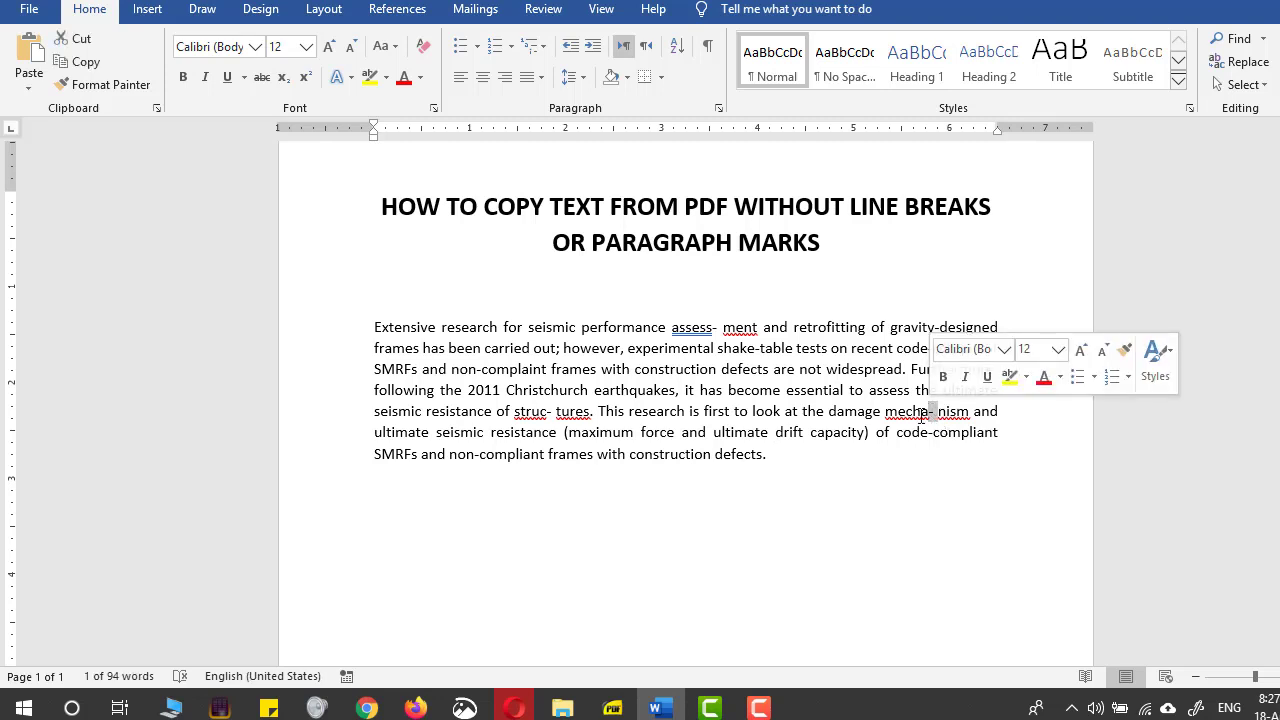
Copy the '- ' break from 'mecha- nism' after checking 'struc-tures' in the PDF
{"action": "mouse_move", "coordinate": [613, 706]}
{"action": "left_click", "coordinate": [618, 639]}
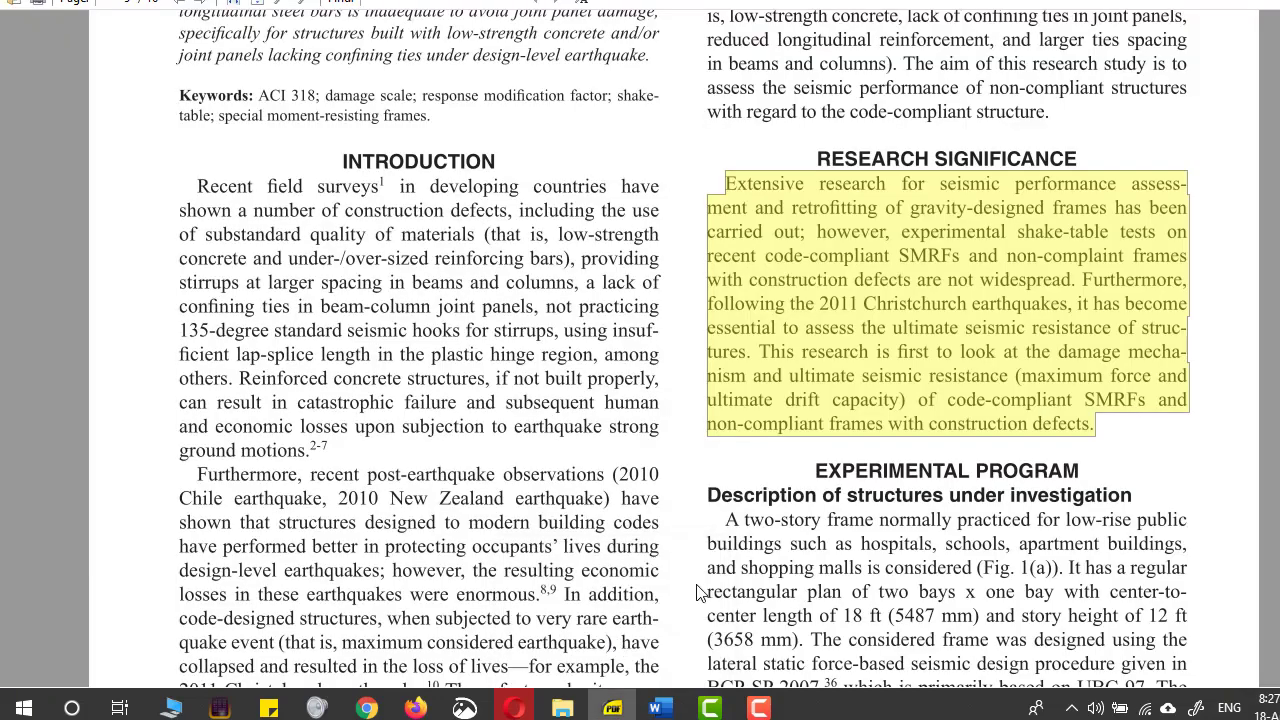
{"action": "left_click", "coordinate": [1152, 328]}
{"action": "key", "text": "Delete"}
{"action": "left_click_drag", "start_coordinate": [1142, 328], "coordinate": [748, 356]}
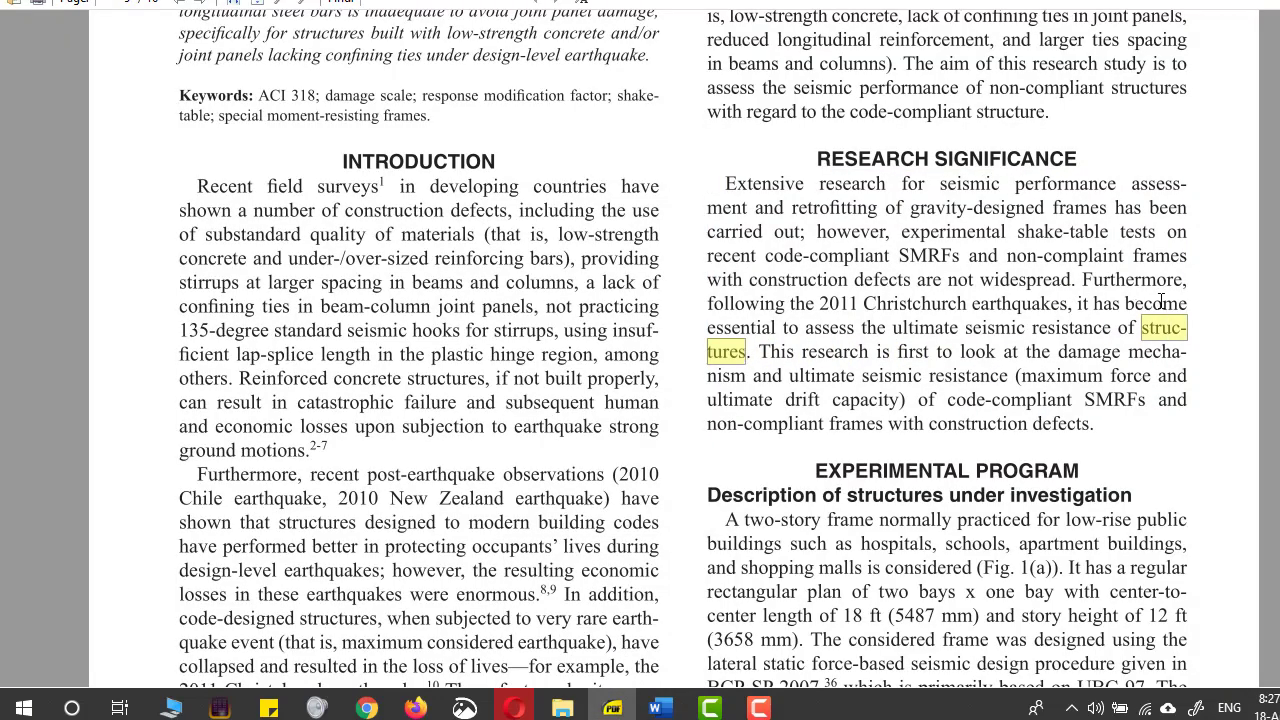
{"action": "left_click", "coordinate": [624, 706]}
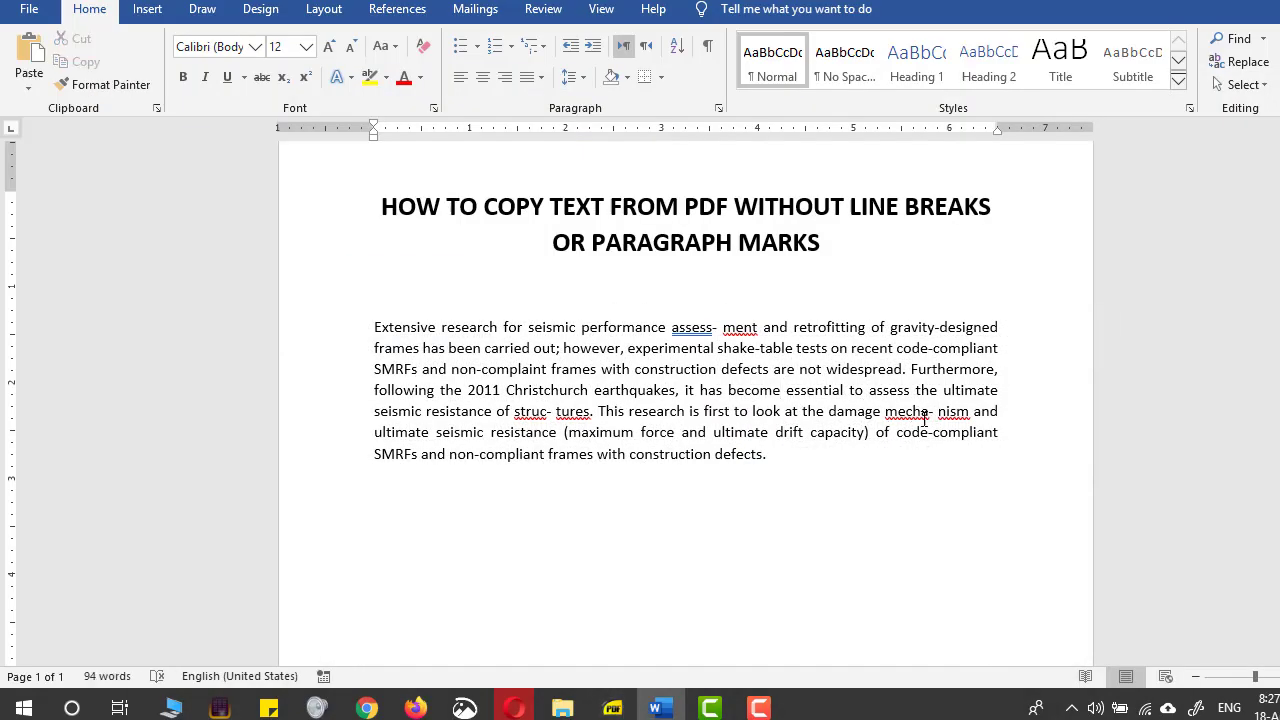
{"action": "left_click_drag", "start_coordinate": [929, 414], "coordinate": [936, 414]}
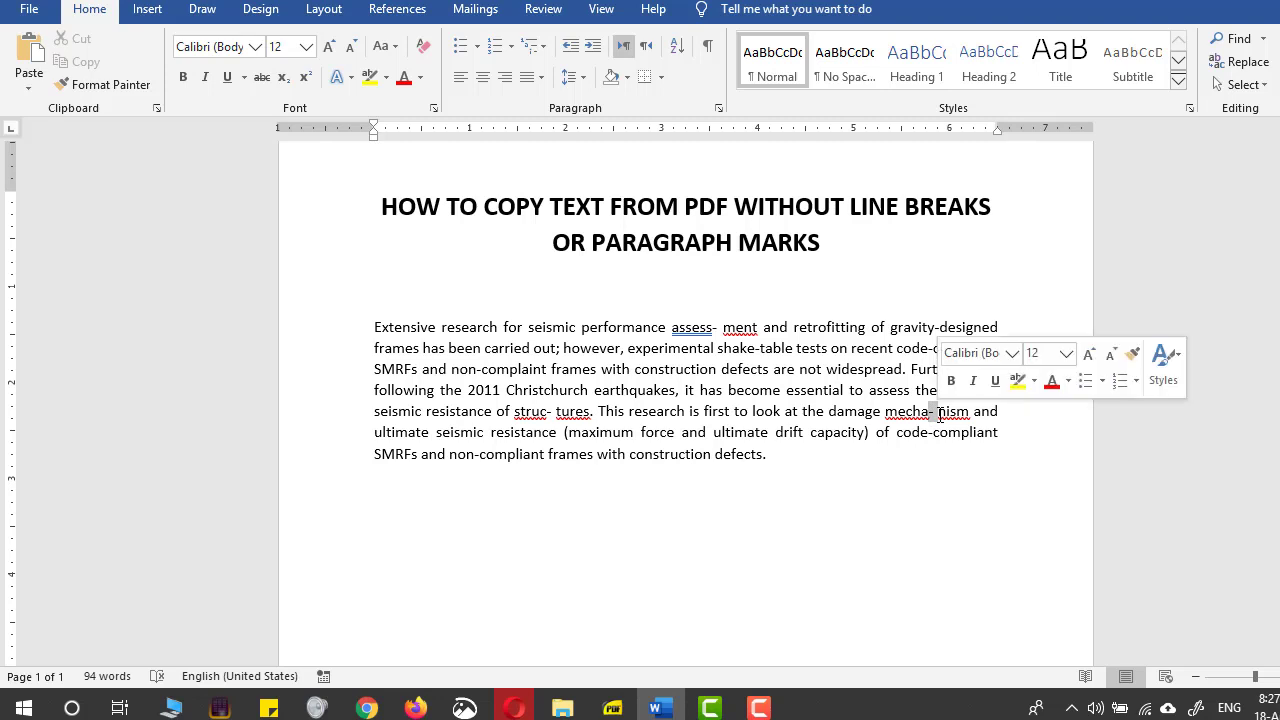
{"action": "right_click", "coordinate": [934, 414]}
{"action": "left_click", "coordinate": [981, 172]}
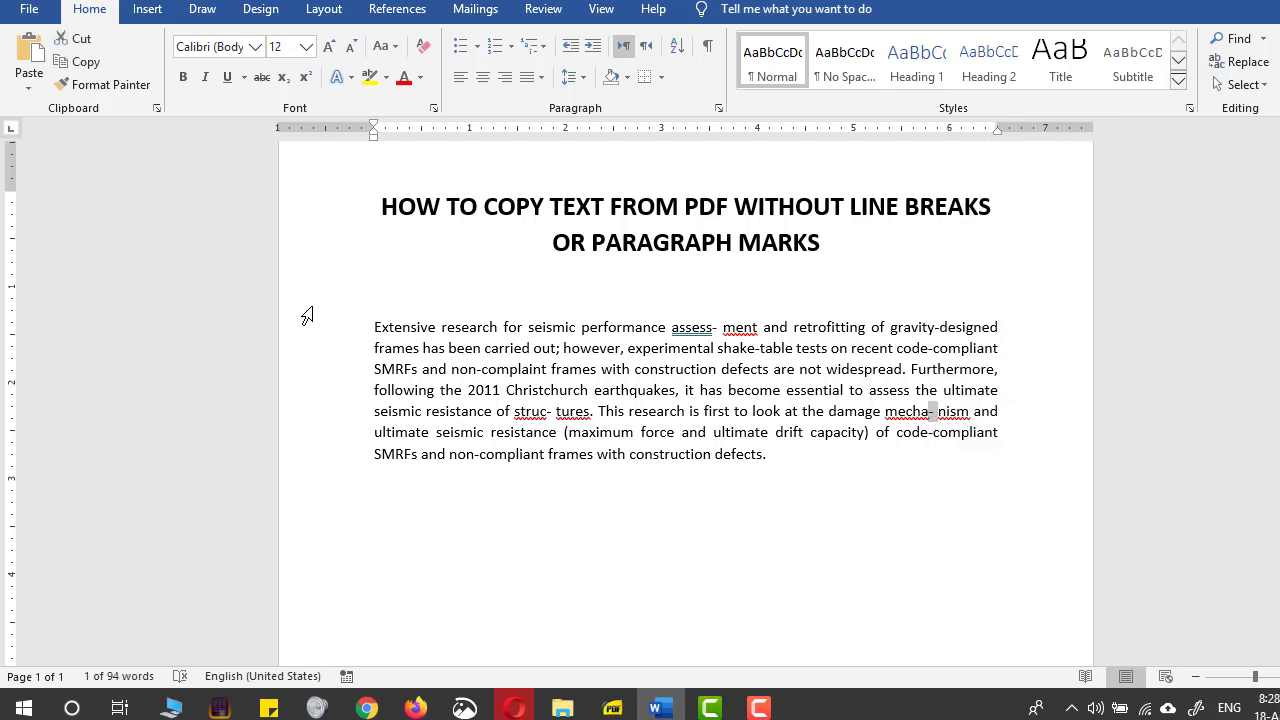
Replace every '- ' in the paragraph with nothing, rejoining the three split words
{"action": "left_click_drag", "start_coordinate": [329, 337], "coordinate": [317, 451]}
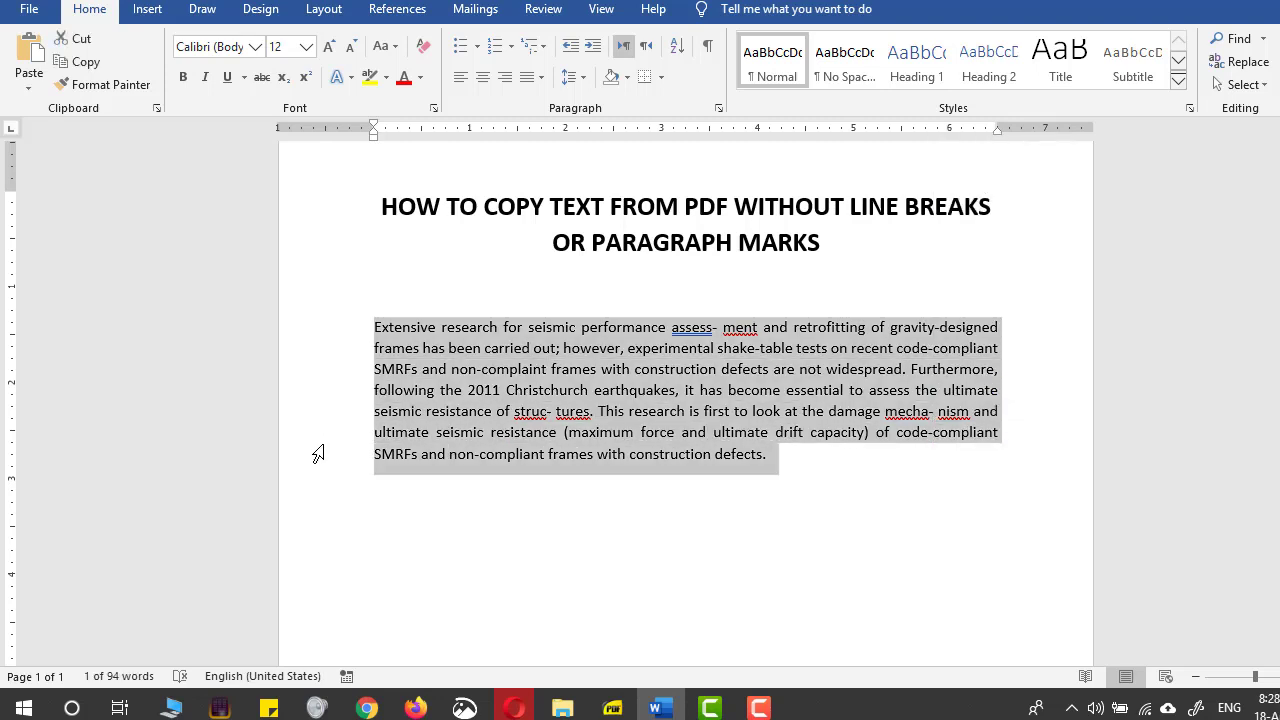
{"action": "left_click", "coordinate": [1242, 61]}
{"action": "left_click", "coordinate": [852, 162]}
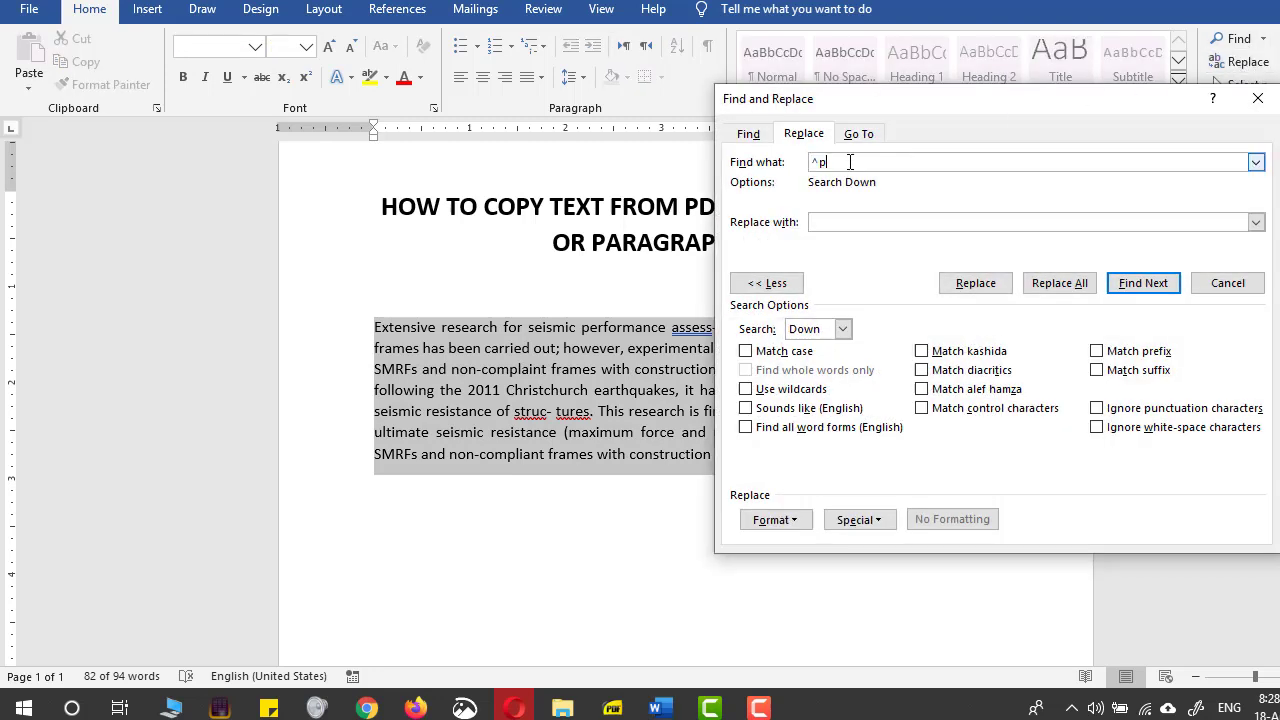
{"action": "left_click_drag", "start_coordinate": [852, 162], "coordinate": [810, 163]}
{"action": "right_click", "coordinate": [820, 163]}
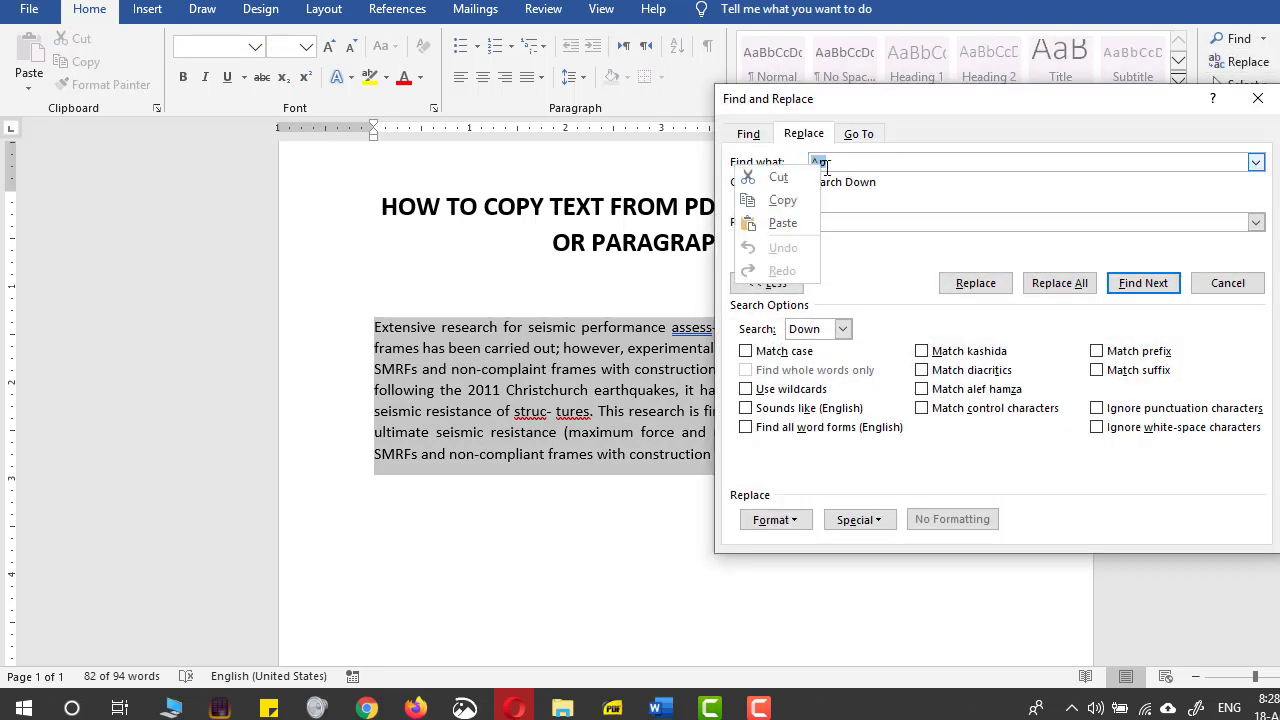
{"action": "left_click", "coordinate": [783, 223]}
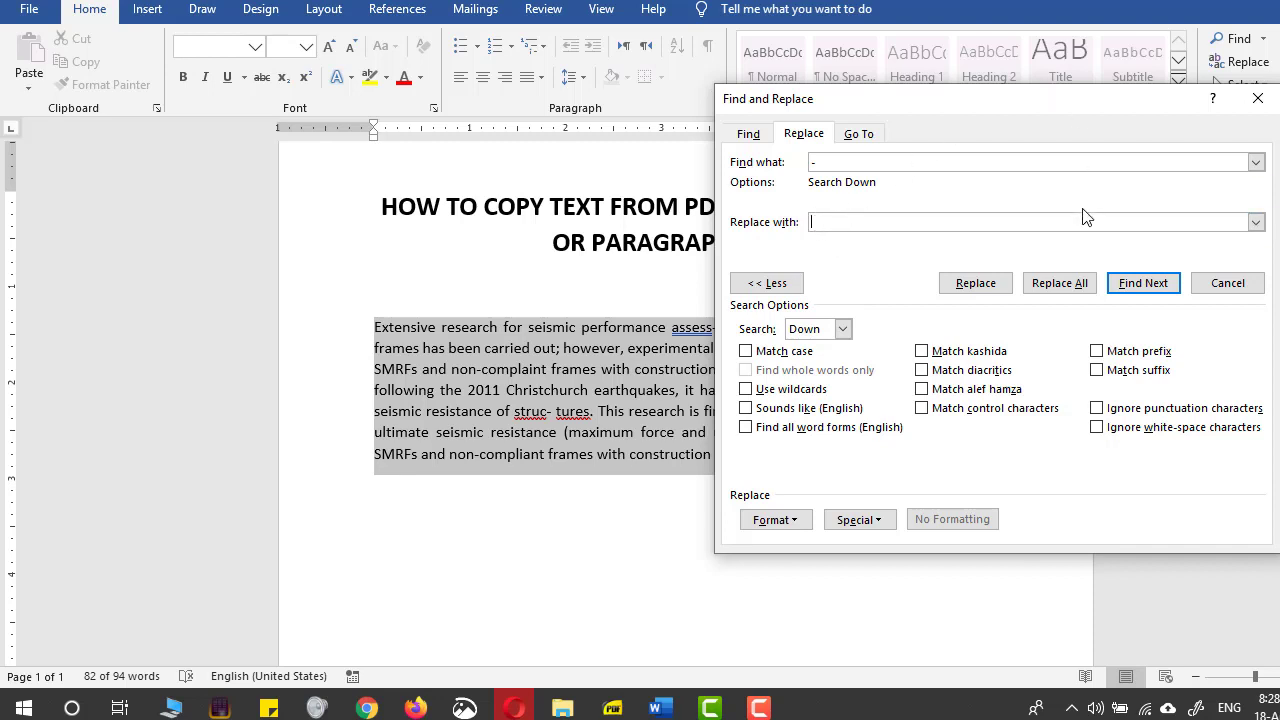
{"action": "left_click", "coordinate": [1060, 285]}
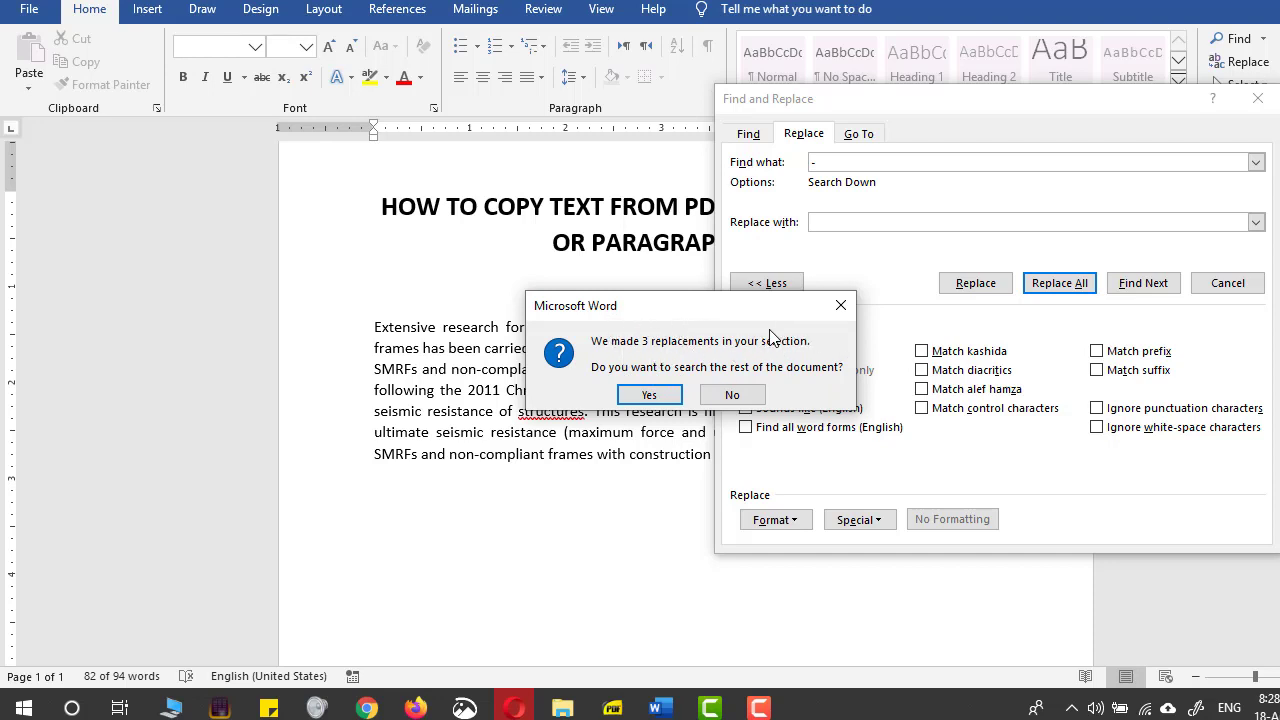
{"action": "left_click", "coordinate": [735, 396]}
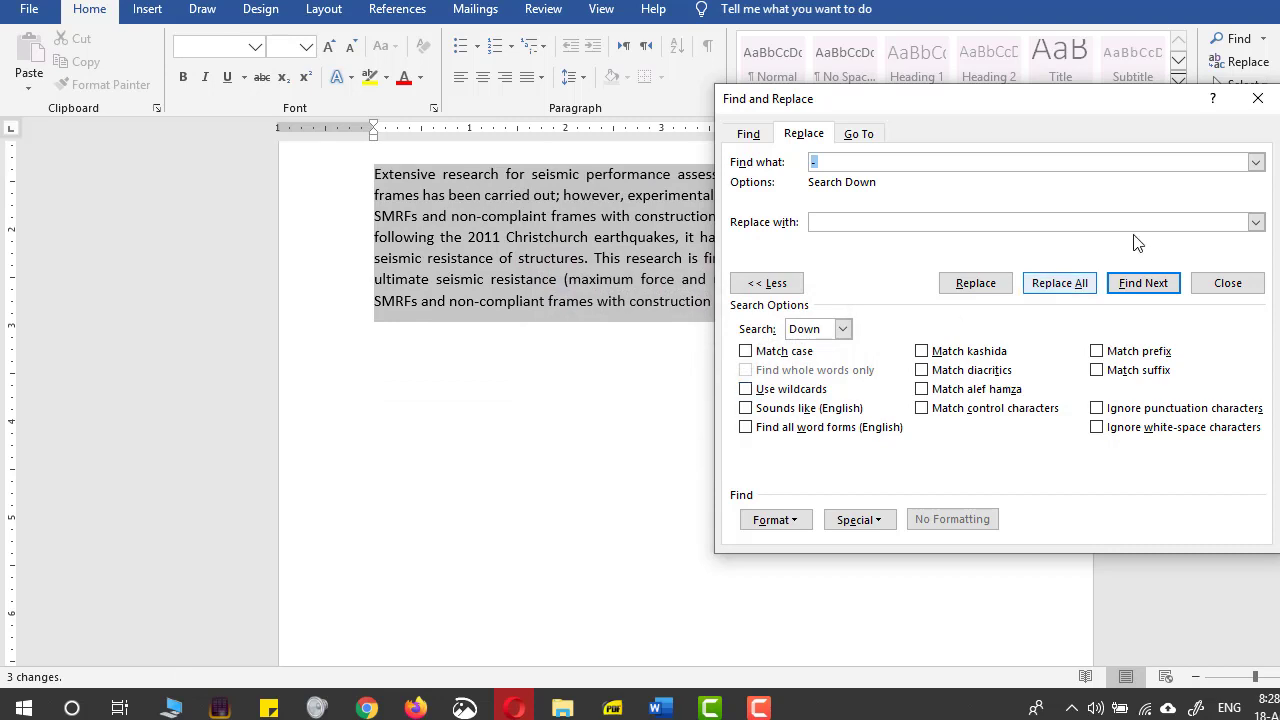
{"action": "left_click", "coordinate": [1258, 98]}
{"action": "scroll", "coordinate": [823, 343], "scroll_direction": "up", "scroll_amount": 3}
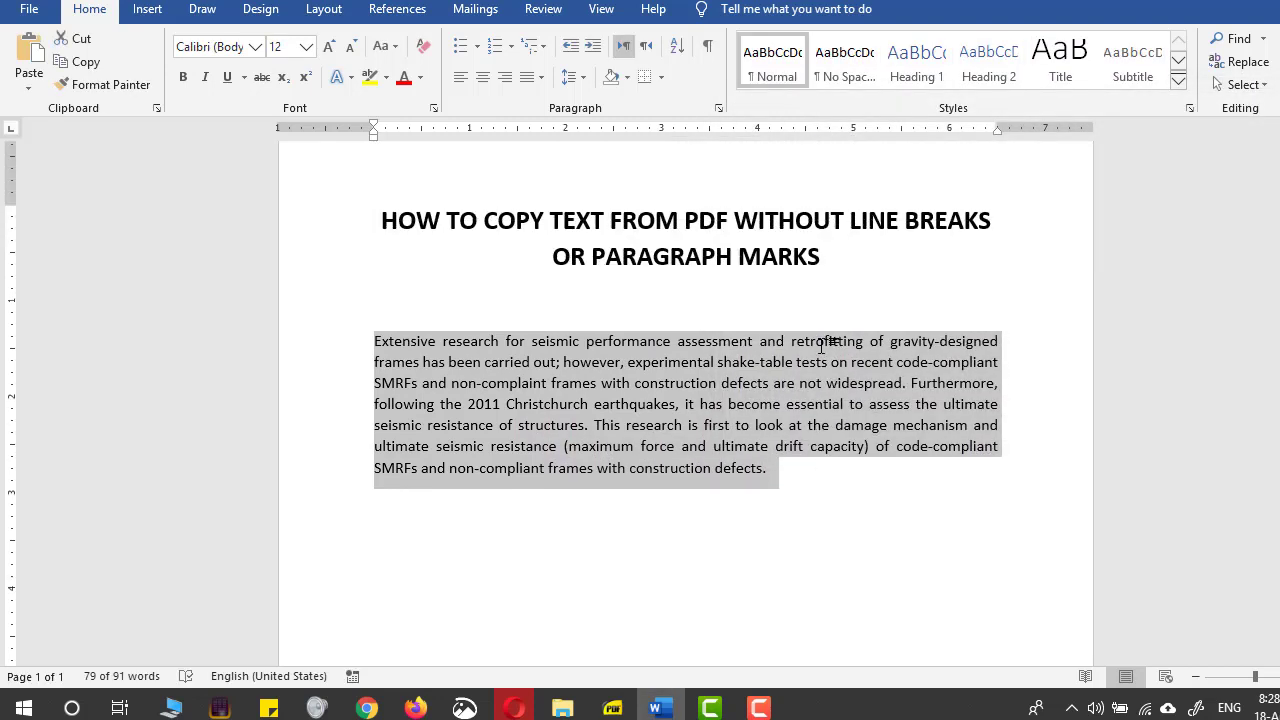
{"action": "left_click", "coordinate": [826, 460]}
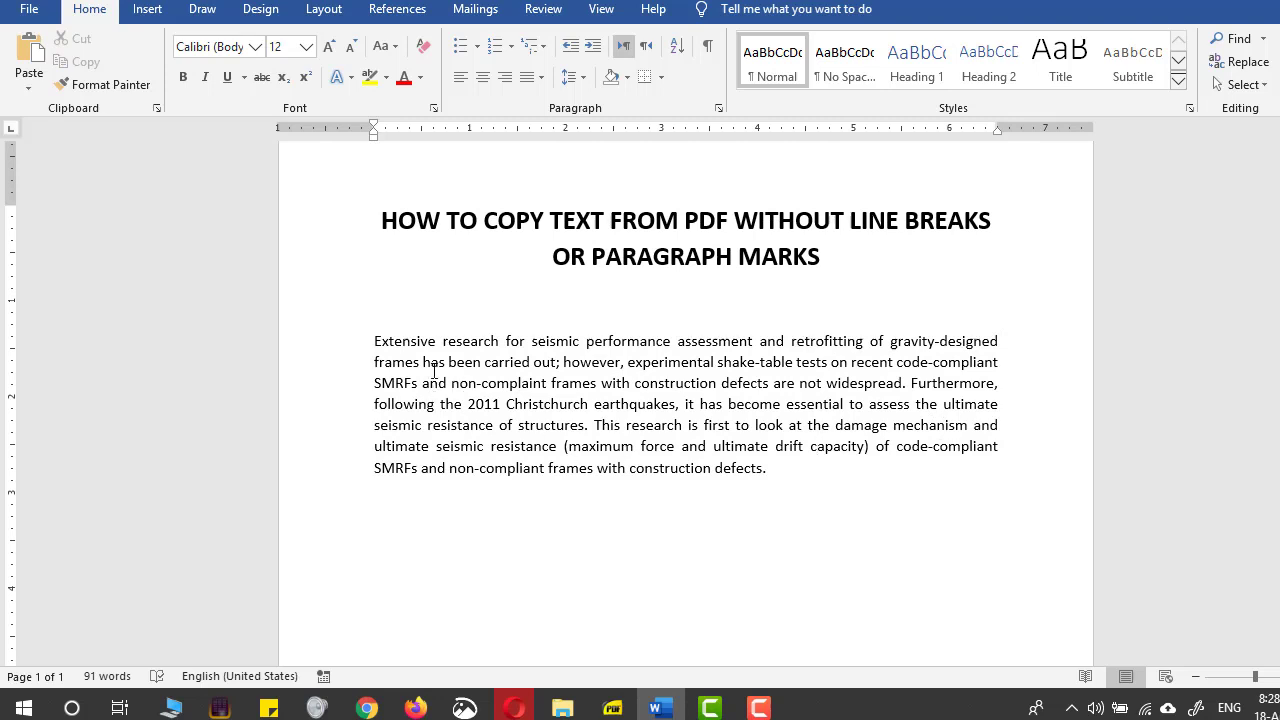
{"action": "left_click_drag", "start_coordinate": [340, 343], "coordinate": [356, 472]}
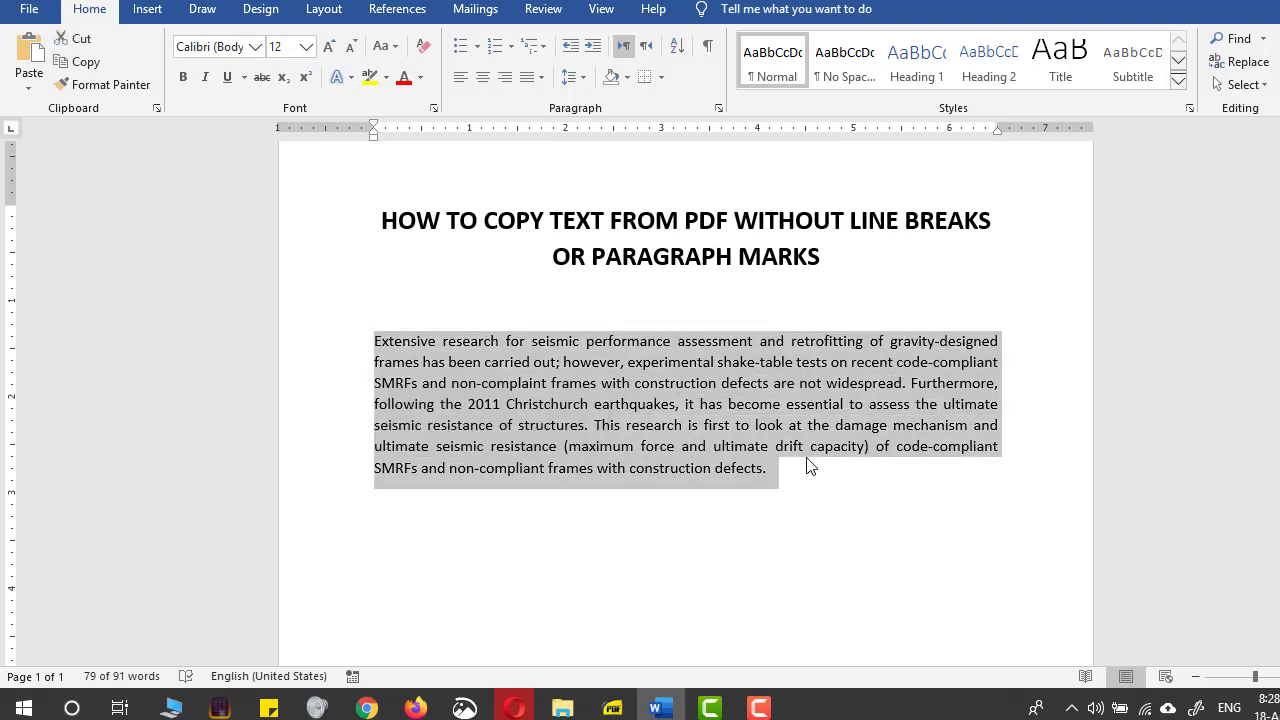
{"action": "left_click", "coordinate": [780, 478]}
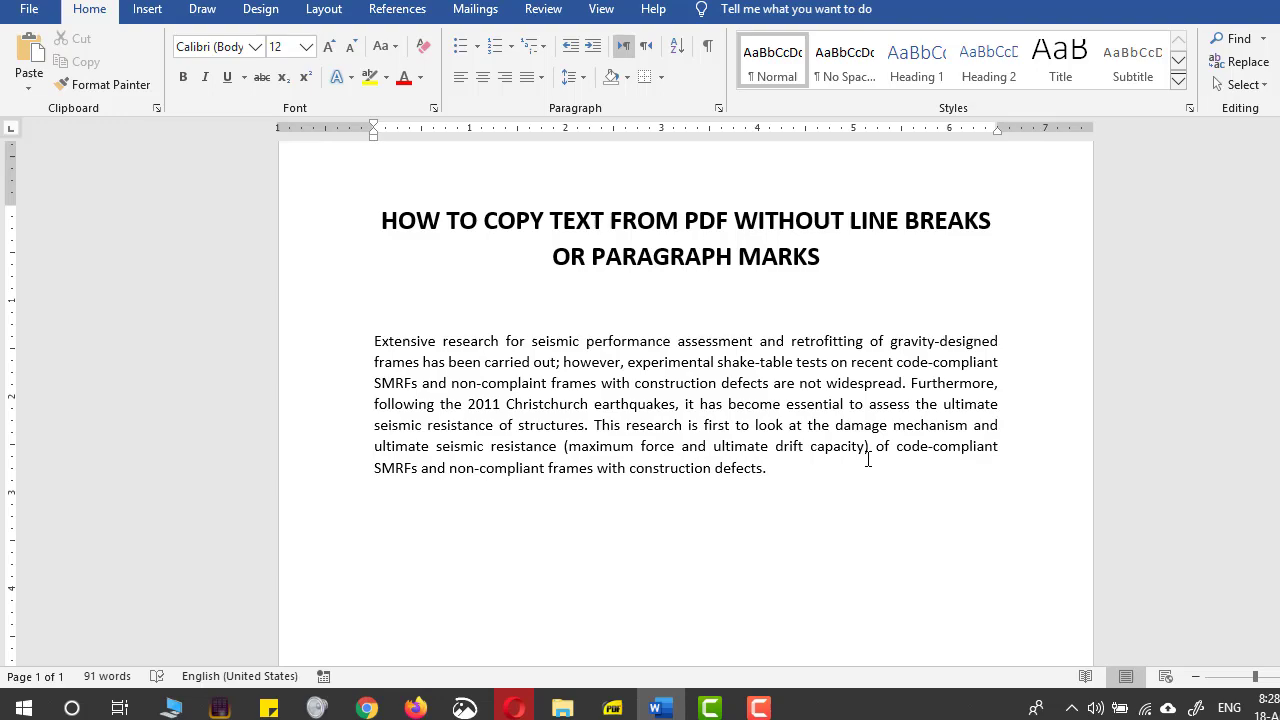
{"action": "left_click", "coordinate": [612, 708]}
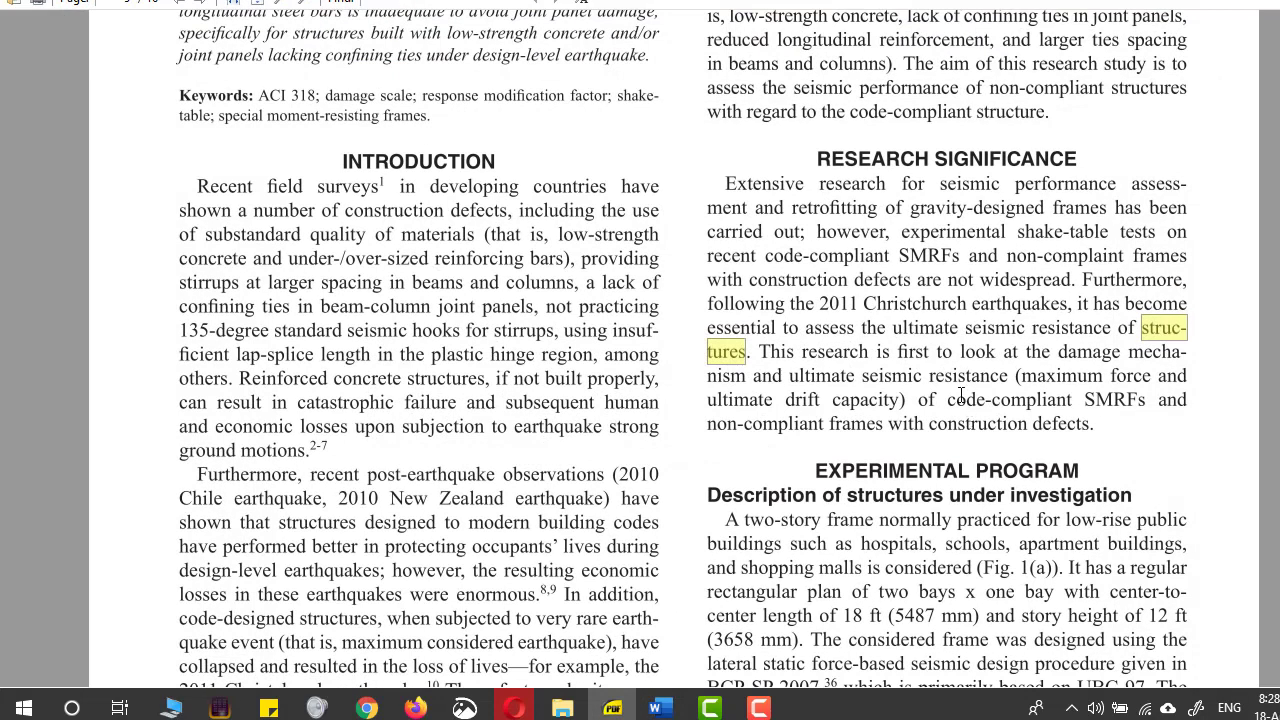
{"action": "left_click", "coordinate": [655, 708]}
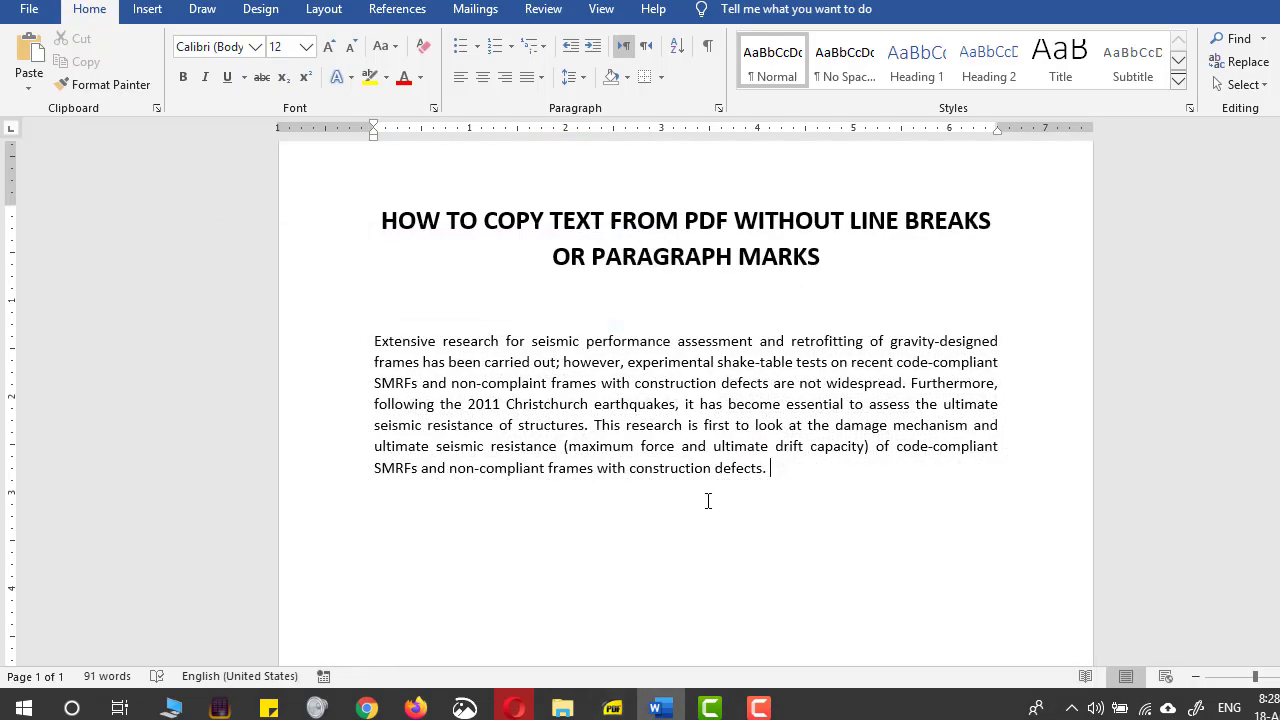